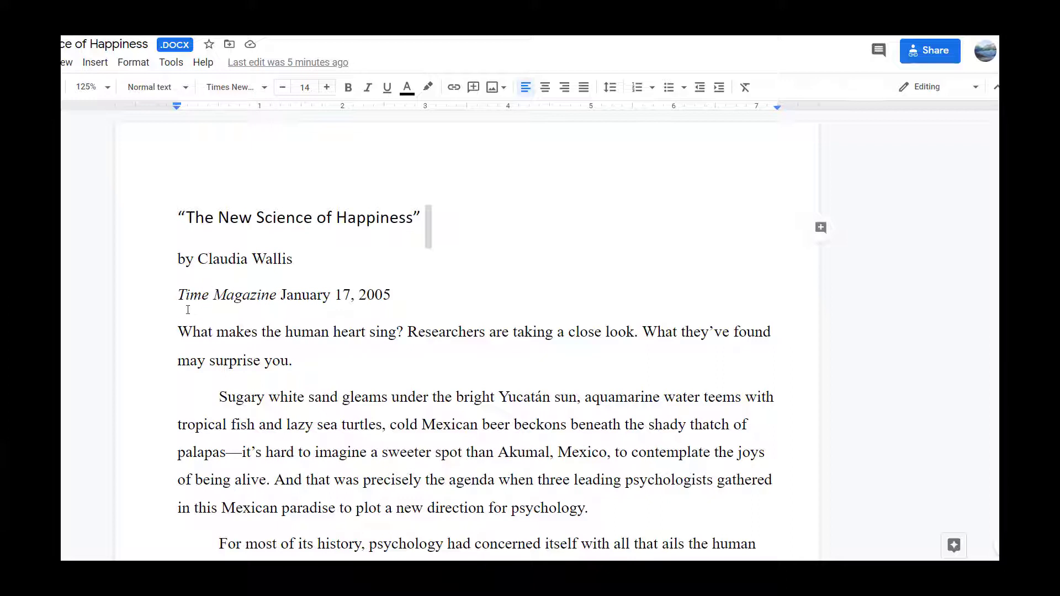
Check the magazine name and publication year in the source line beneath the article's author
{"action": "left_click_drag", "start_coordinate": [176, 294], "coordinate": [276, 296]}
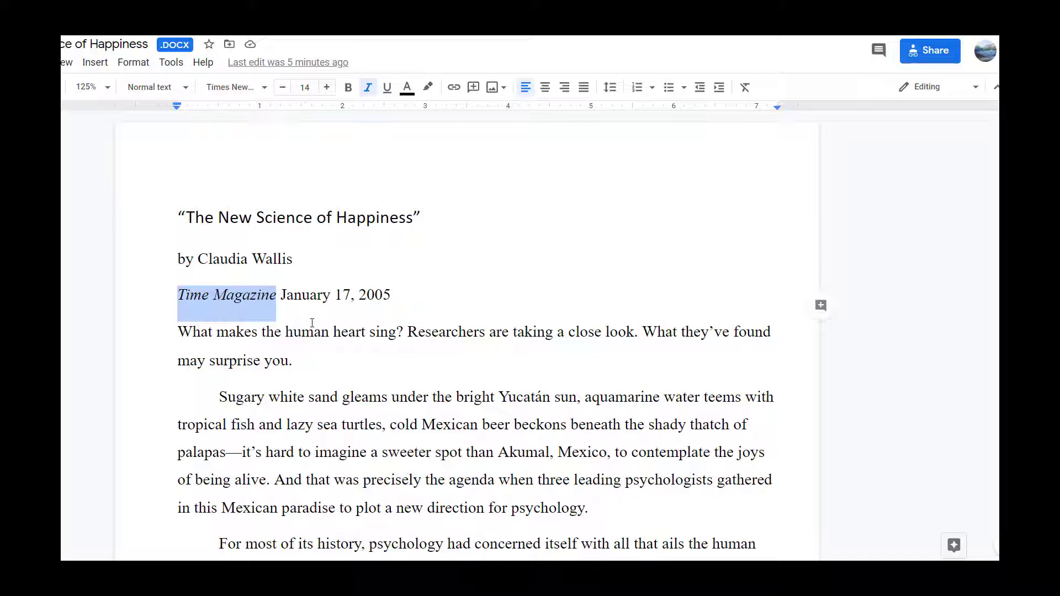
{"action": "left_click", "coordinate": [395, 293]}
{"action": "left_click_drag", "start_coordinate": [389, 292], "coordinate": [362, 293]}
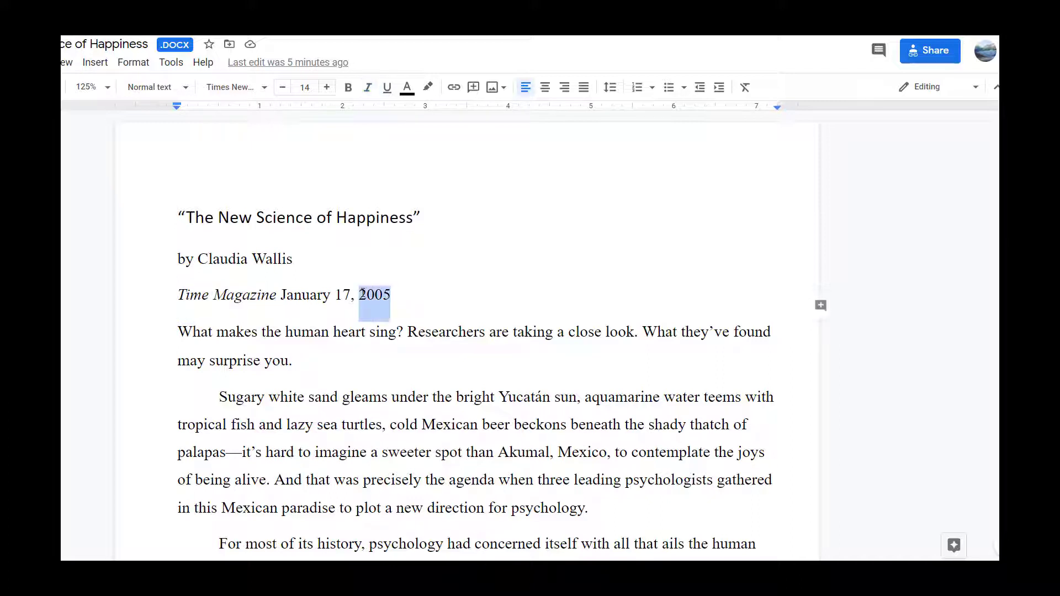
{"action": "left_click", "coordinate": [409, 298]}
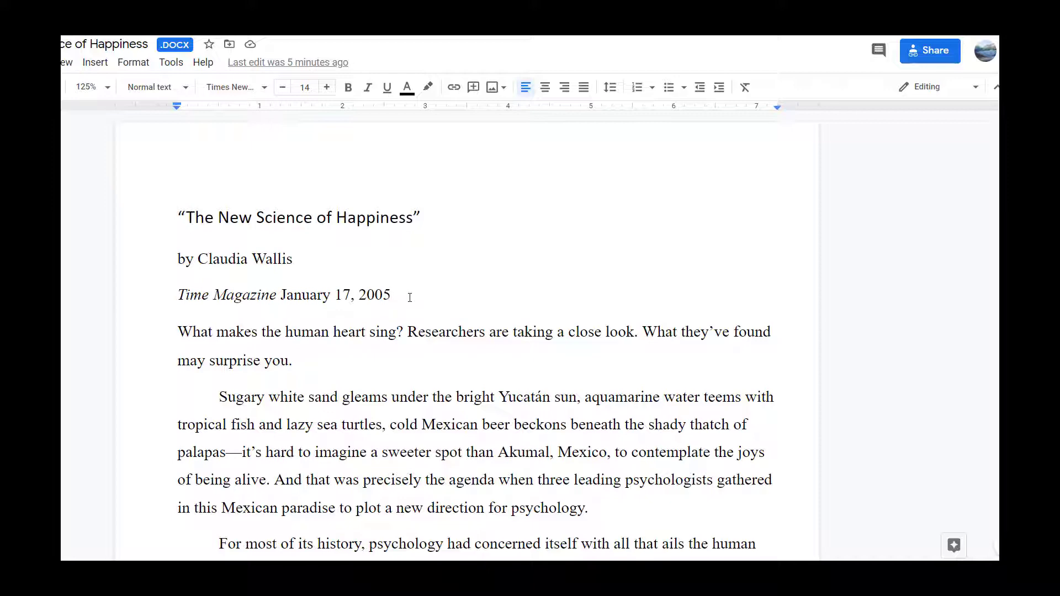
Skim the article through to page 10, examining its section headings, and return to the title
{"action": "scroll", "coordinate": [409, 298], "scroll_direction": "down", "scroll_amount": 7}
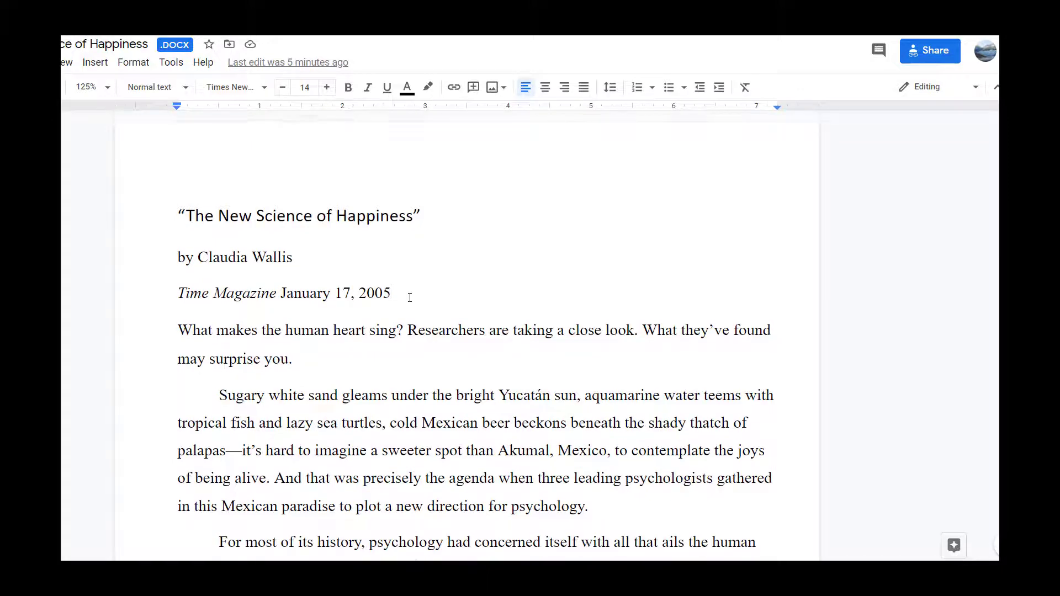
{"action": "scroll", "coordinate": [409, 298], "scroll_direction": "down", "scroll_amount": 9}
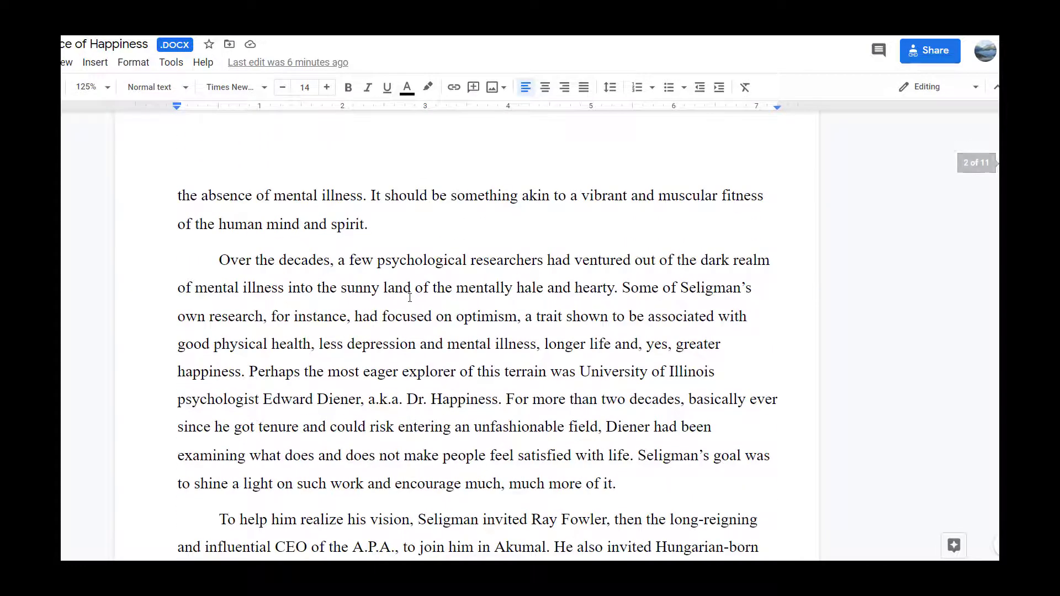
{"action": "scroll", "coordinate": [410, 298], "scroll_direction": "down", "scroll_amount": 5}
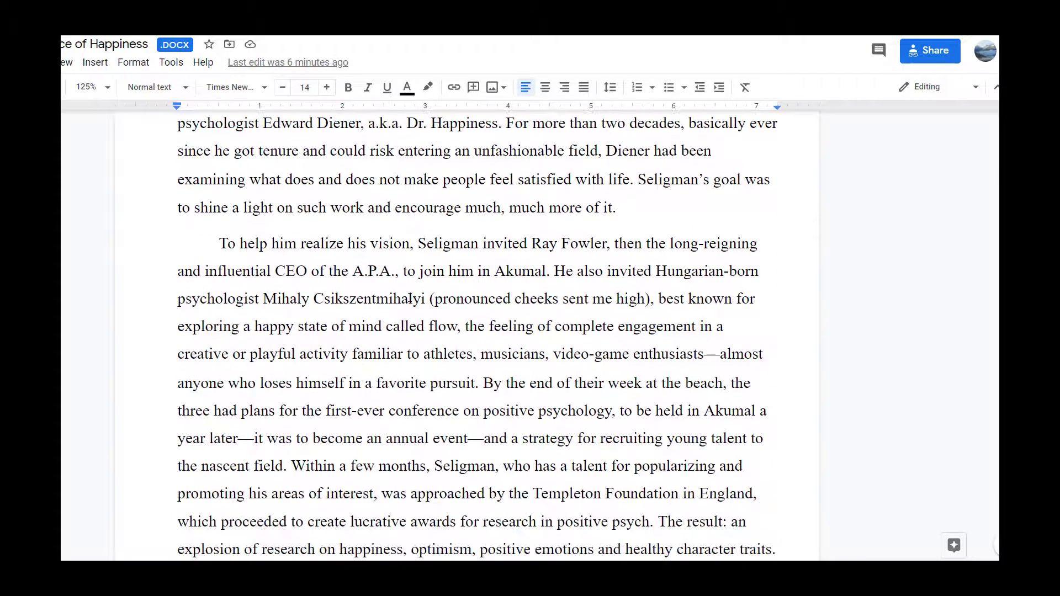
{"action": "scroll", "coordinate": [409, 297], "scroll_direction": "down", "scroll_amount": 6}
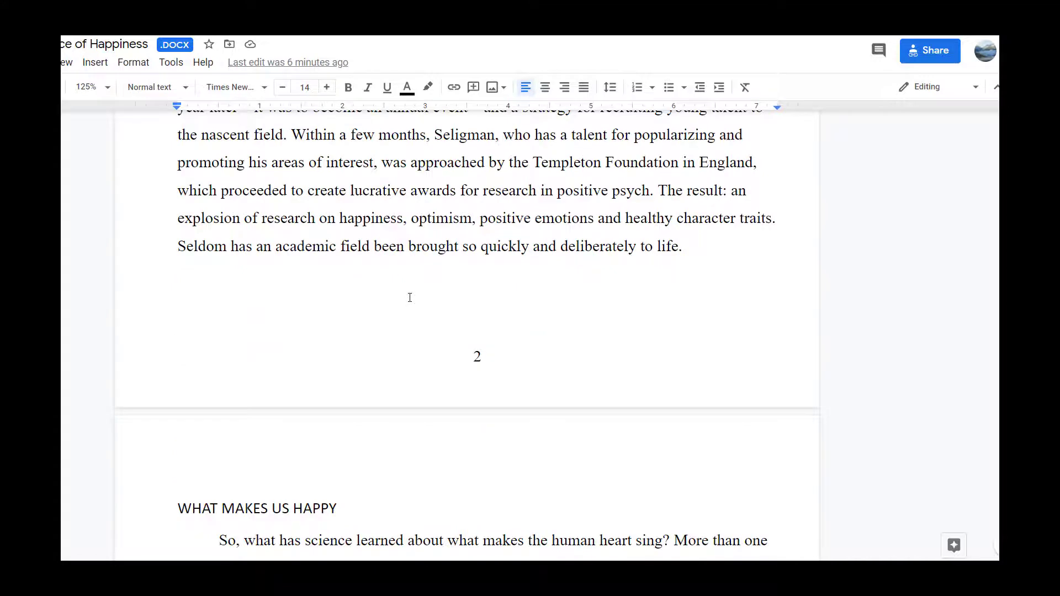
{"action": "scroll", "coordinate": [410, 297], "scroll_direction": "down", "scroll_amount": 4}
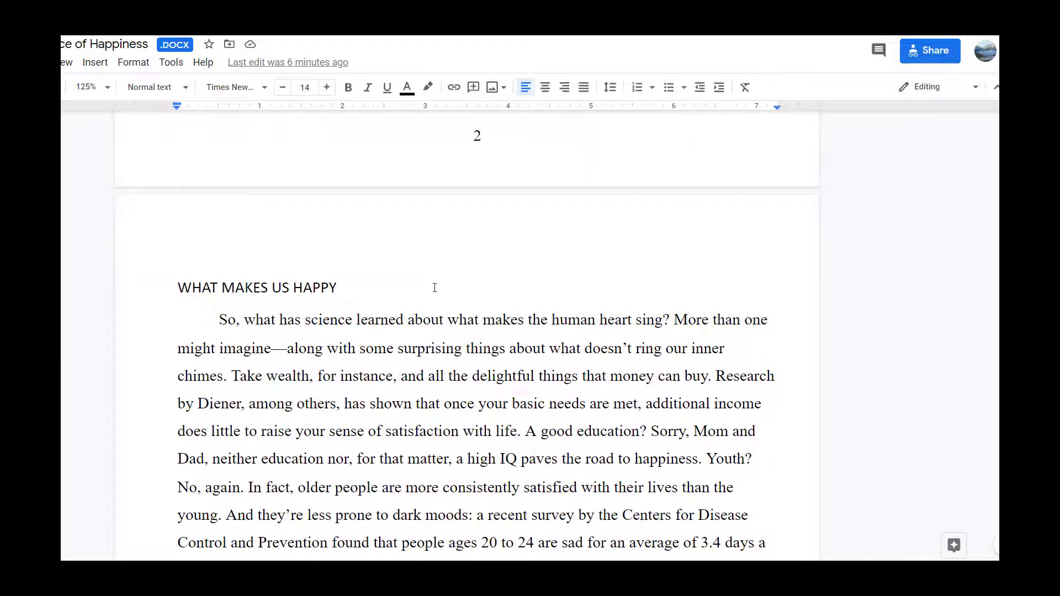
{"action": "scroll", "coordinate": [434, 288], "scroll_direction": "down", "scroll_amount": 16}
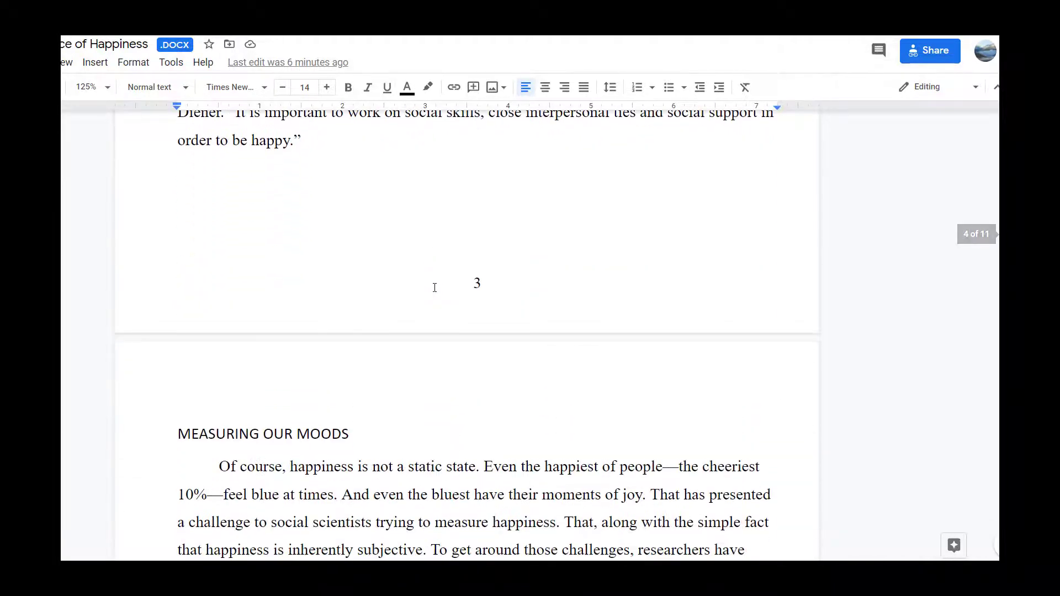
{"action": "scroll", "coordinate": [435, 287], "scroll_direction": "down", "scroll_amount": 4}
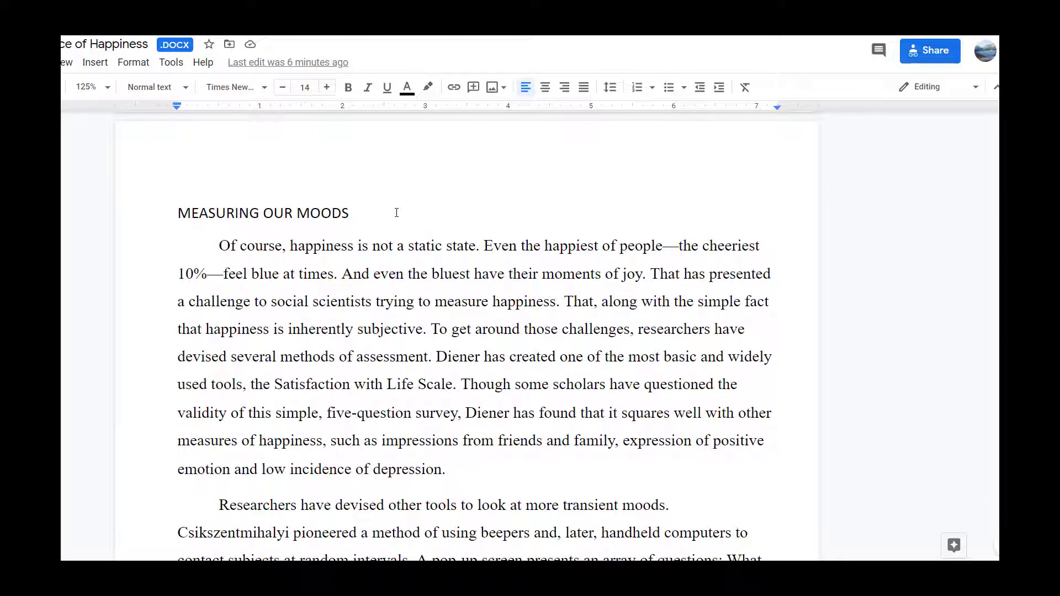
{"action": "scroll", "coordinate": [396, 213], "scroll_direction": "down", "scroll_amount": 20}
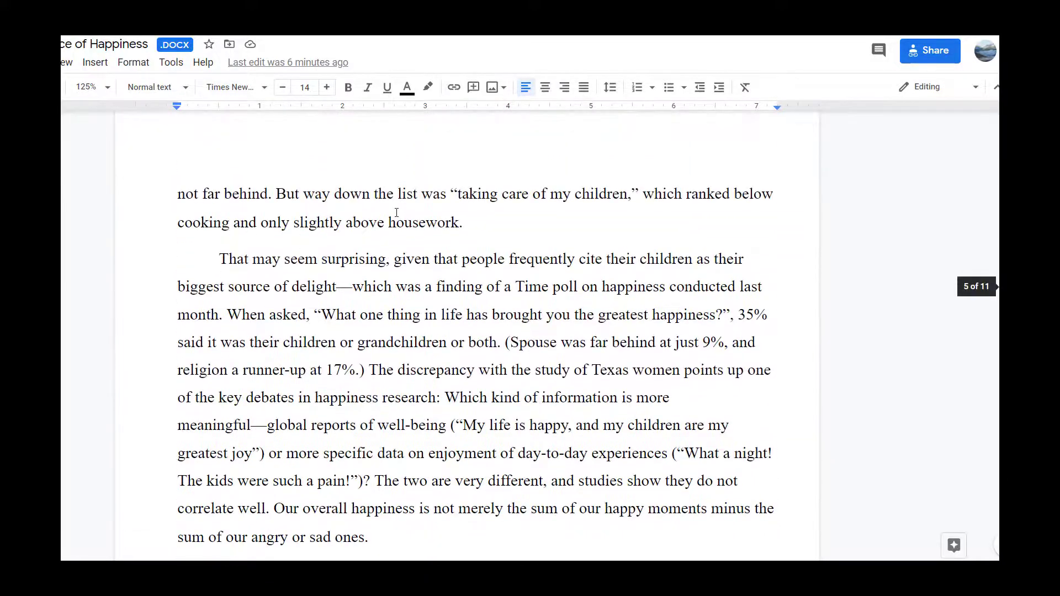
{"action": "scroll", "coordinate": [396, 212], "scroll_direction": "down", "scroll_amount": 18}
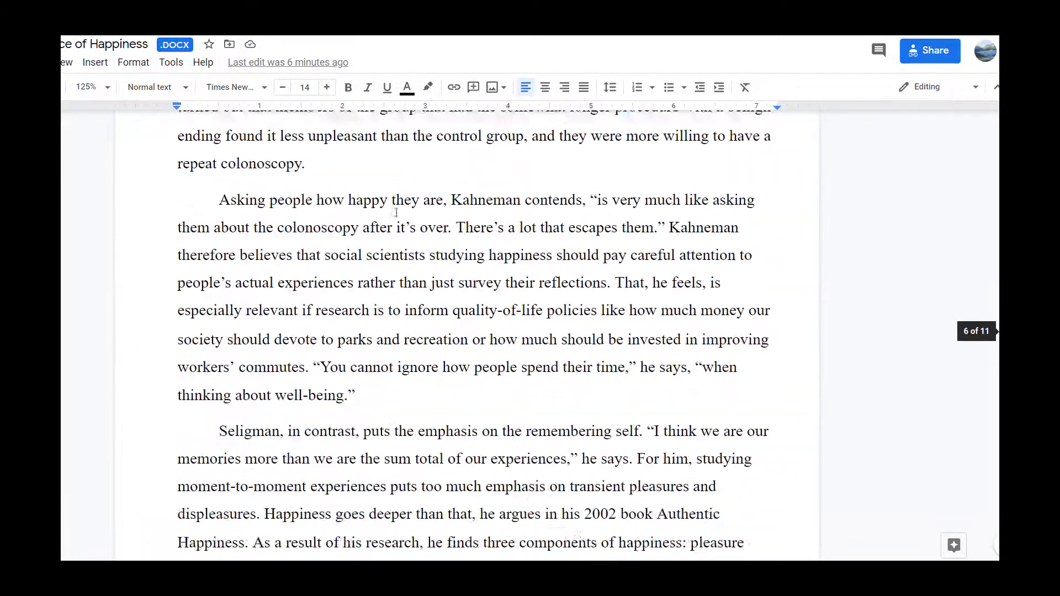
{"action": "scroll", "coordinate": [396, 213], "scroll_direction": "down", "scroll_amount": 5}
{"action": "scroll", "coordinate": [396, 213], "scroll_direction": "up", "scroll_amount": 3}
{"action": "scroll", "coordinate": [396, 212], "scroll_direction": "down", "scroll_amount": 5}
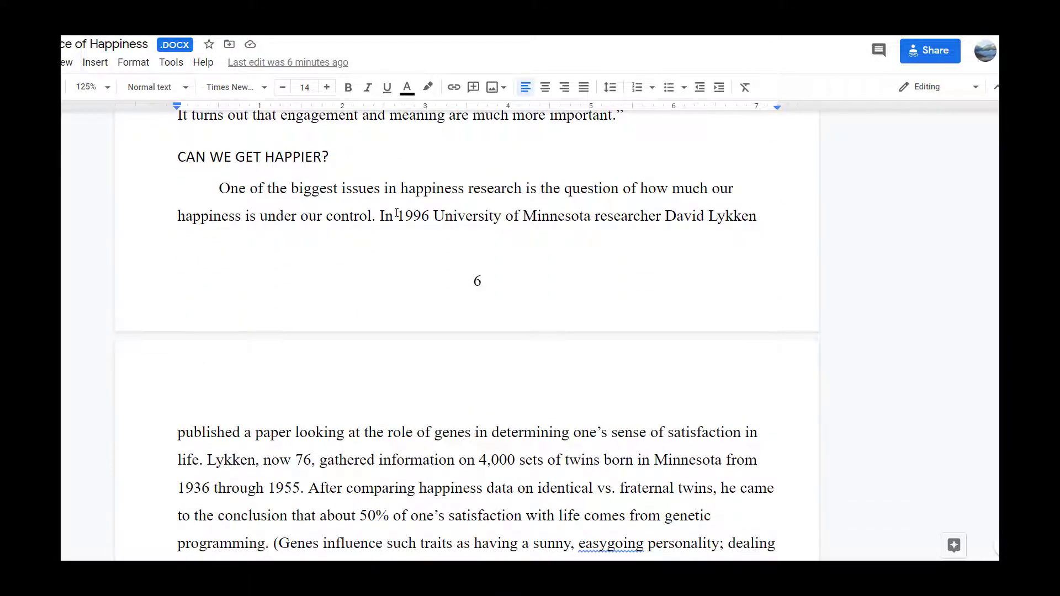
{"action": "scroll", "coordinate": [396, 212], "scroll_direction": "down", "scroll_amount": 20}
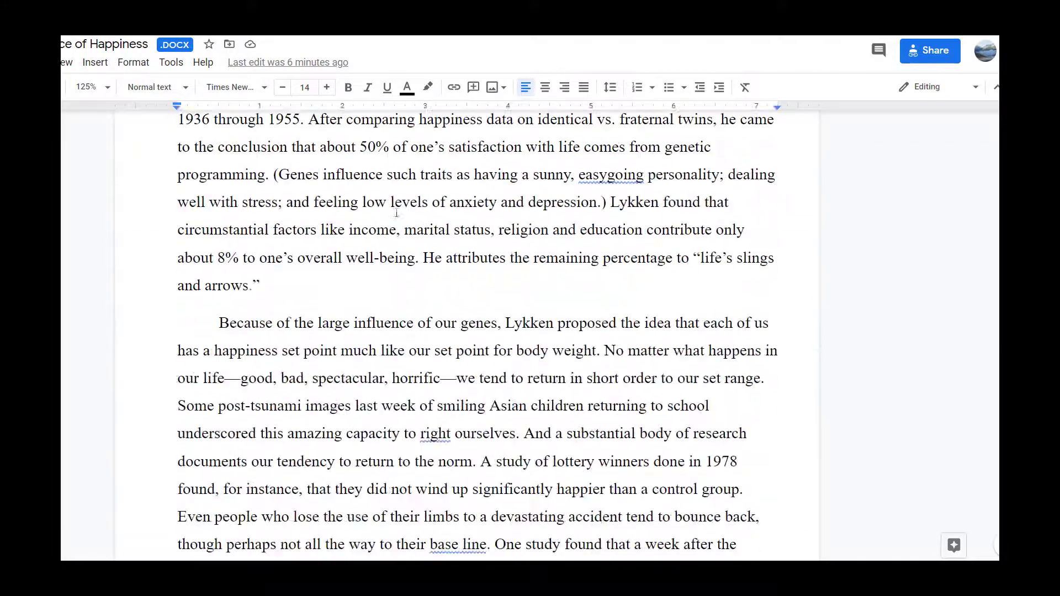
{"action": "scroll", "coordinate": [396, 212], "scroll_direction": "down", "scroll_amount": 14}
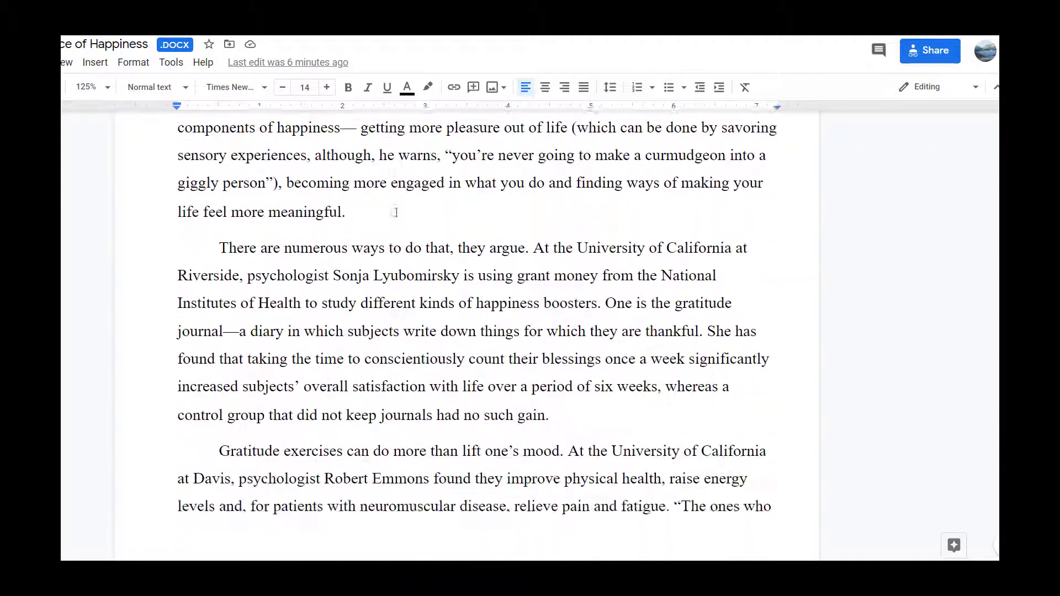
{"action": "scroll", "coordinate": [396, 213], "scroll_direction": "down", "scroll_amount": 14}
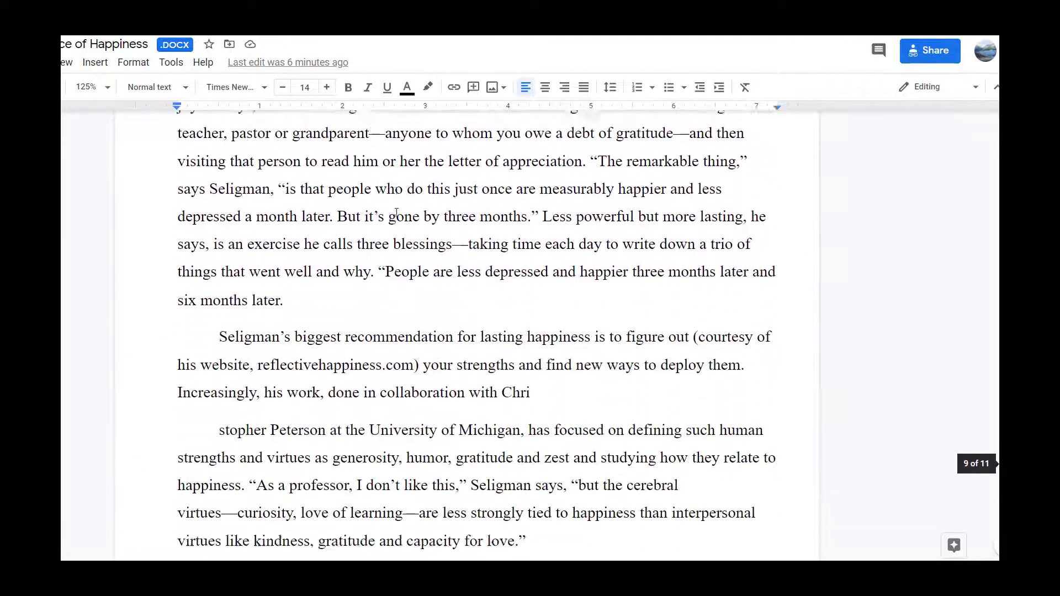
{"action": "scroll", "coordinate": [396, 213], "scroll_direction": "down", "scroll_amount": 14}
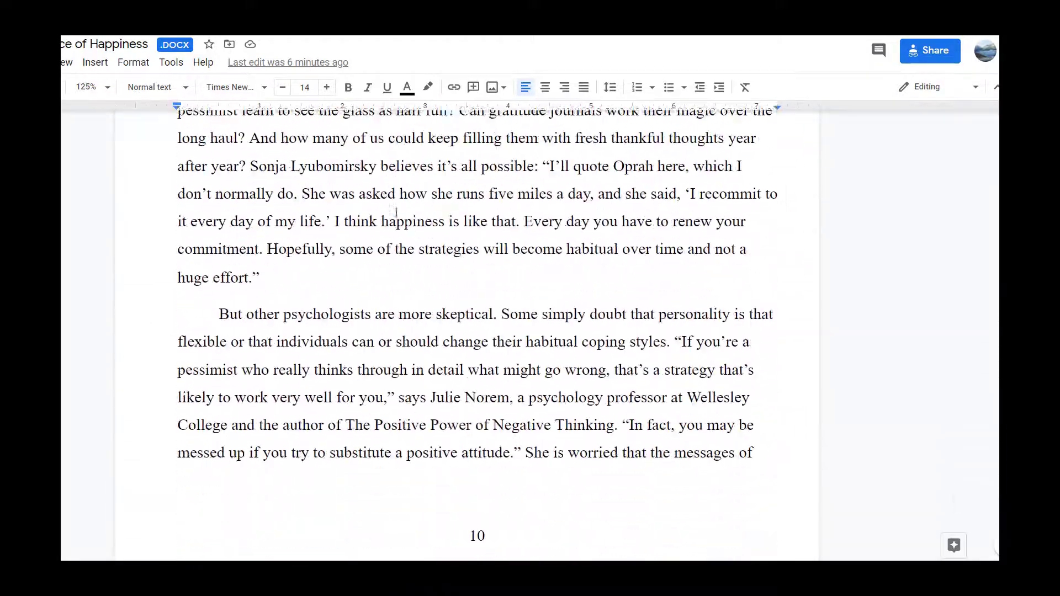
{"action": "scroll", "coordinate": [396, 212], "scroll_direction": "up", "scroll_amount": 20}
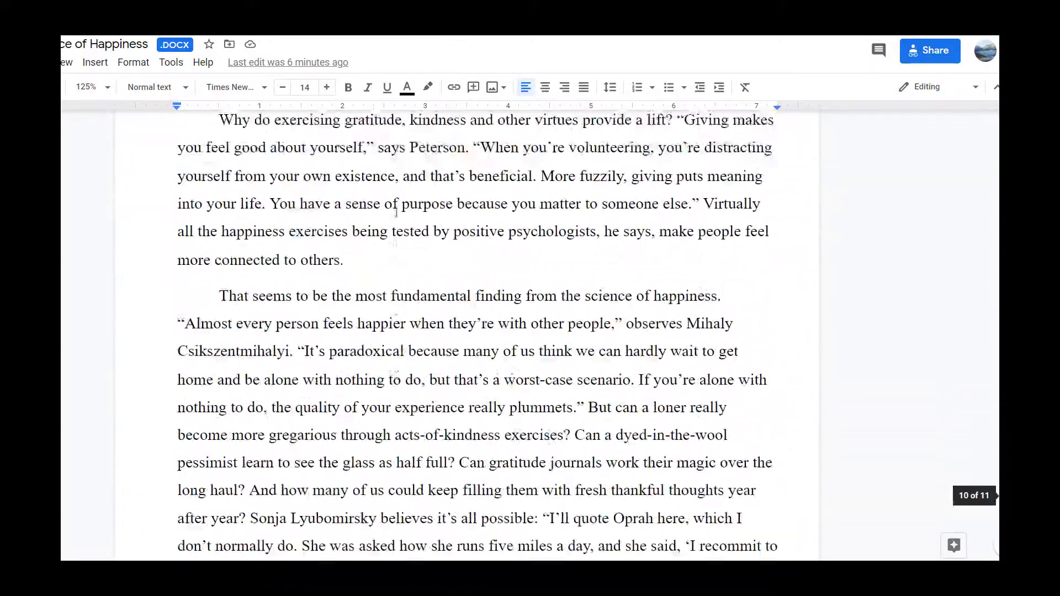
{"action": "scroll", "coordinate": [396, 212], "scroll_direction": "up", "scroll_amount": 20}
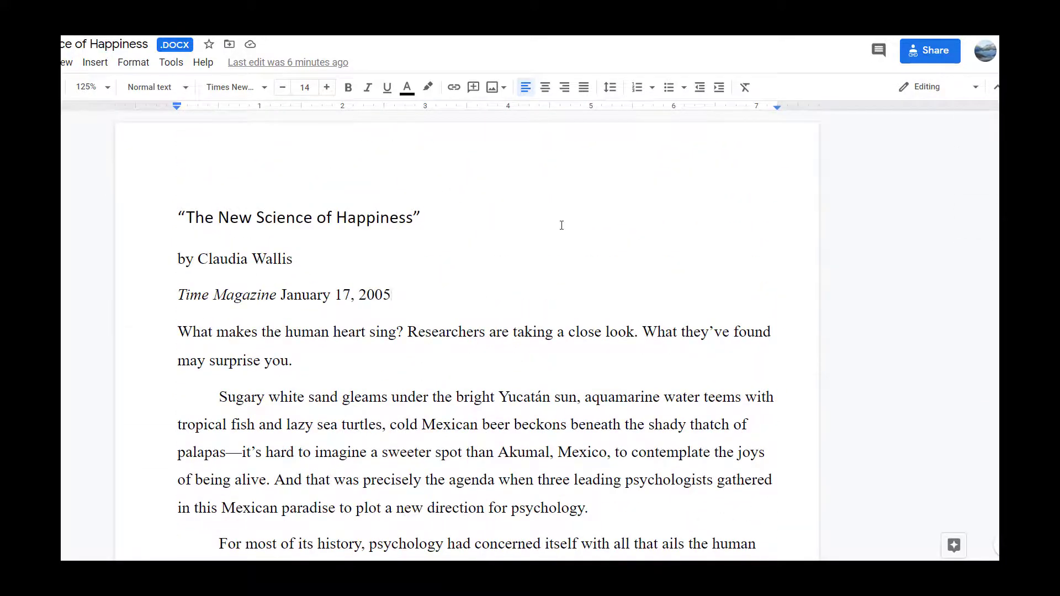
Insert a line above the article title reading "Words I might want to add to New Words list"
{"action": "left_click", "coordinate": [213, 191]}
{"action": "left_click", "coordinate": [182, 216]}
{"action": "key", "text": "Return"}
{"action": "left_click", "coordinate": [182, 215]}
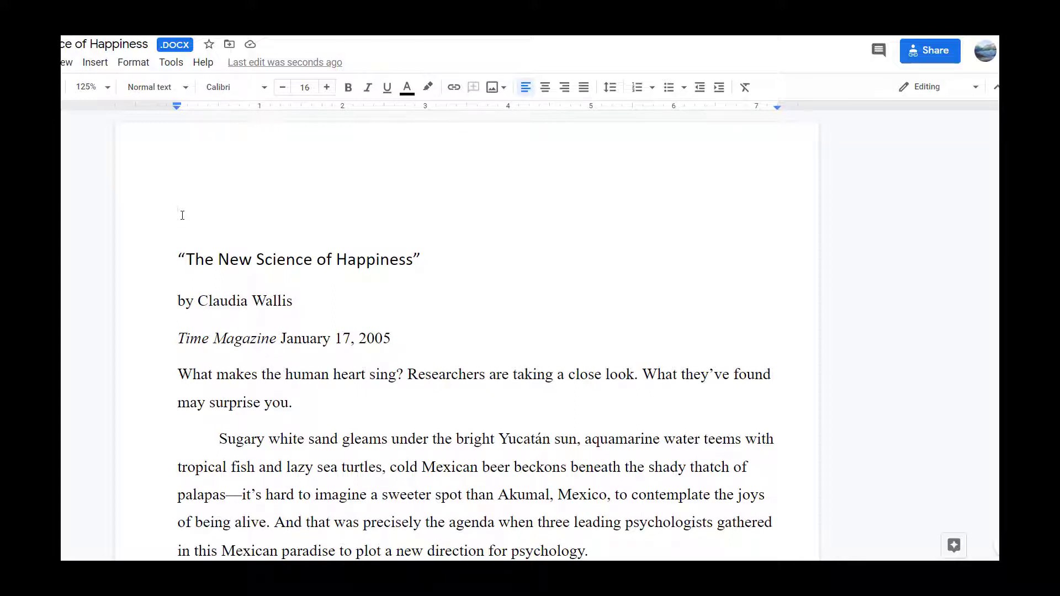
{"action": "type", "text": "Words I"}
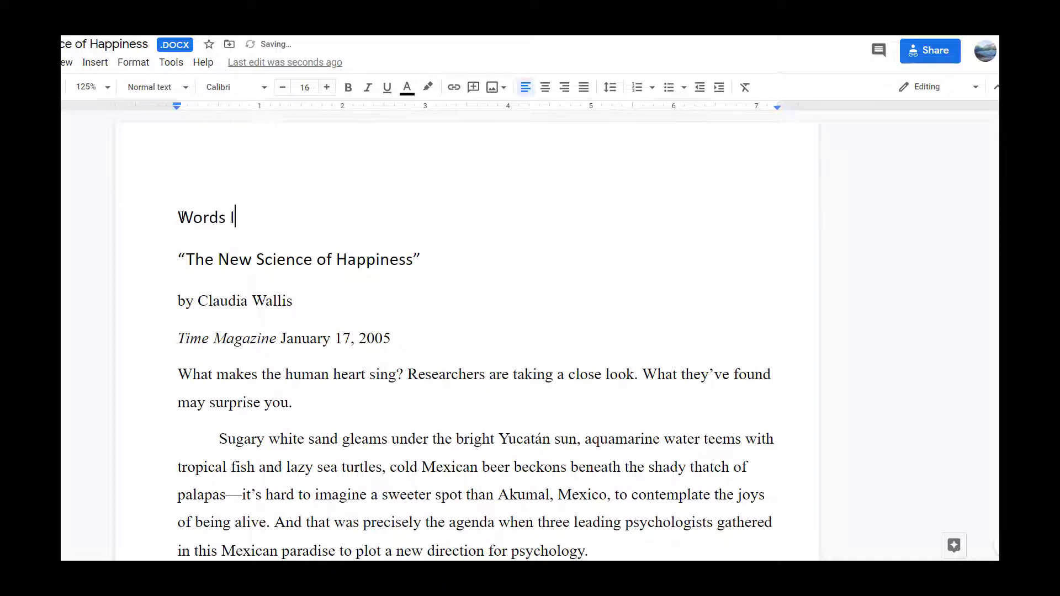
{"action": "type", "text": " might want to "}
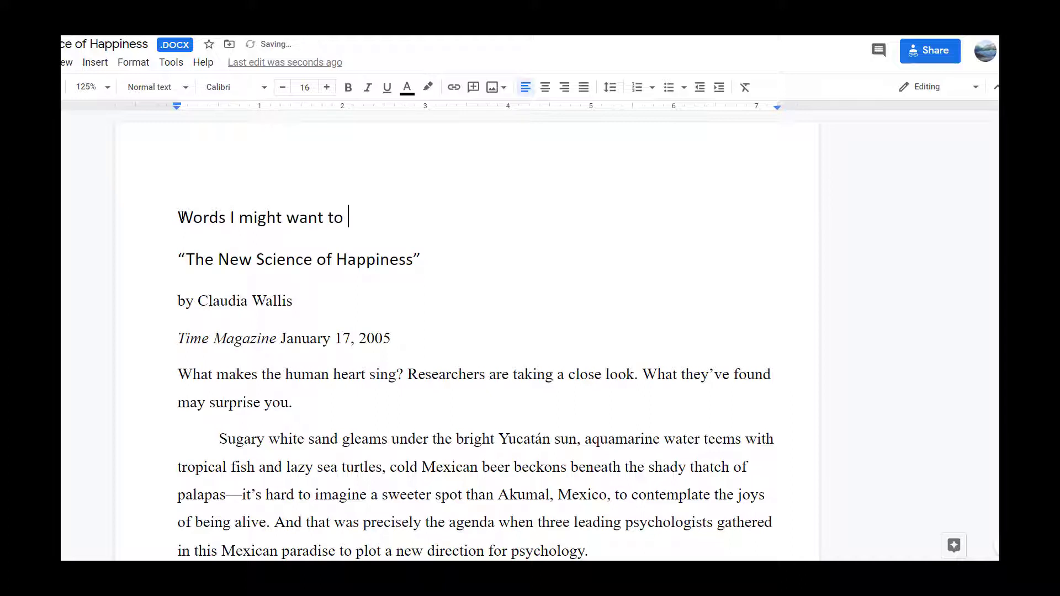
{"action": "type", "text": "add to New W"}
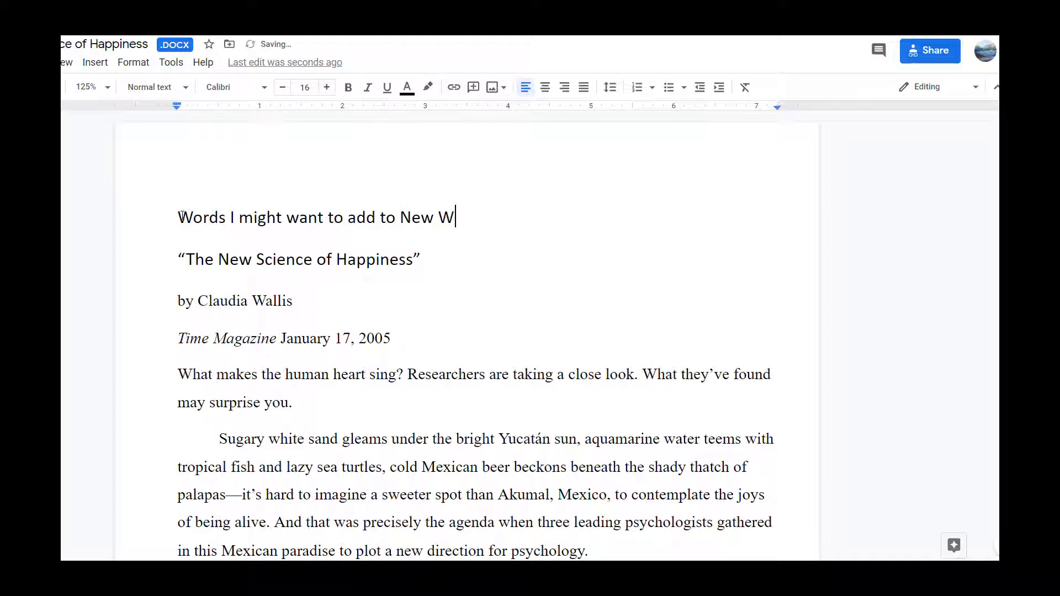
{"action": "type", "text": "ords list"}
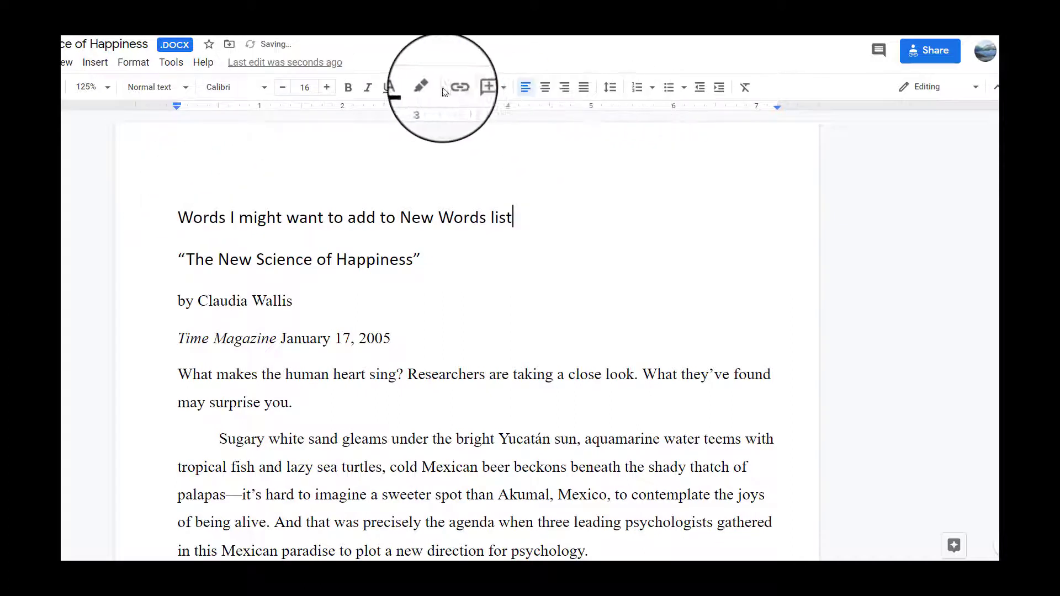
Highlight the whole "Words I might want to add to New Words list" line in magenta
{"action": "left_click_drag", "start_coordinate": [518, 213], "coordinate": [184, 204]}
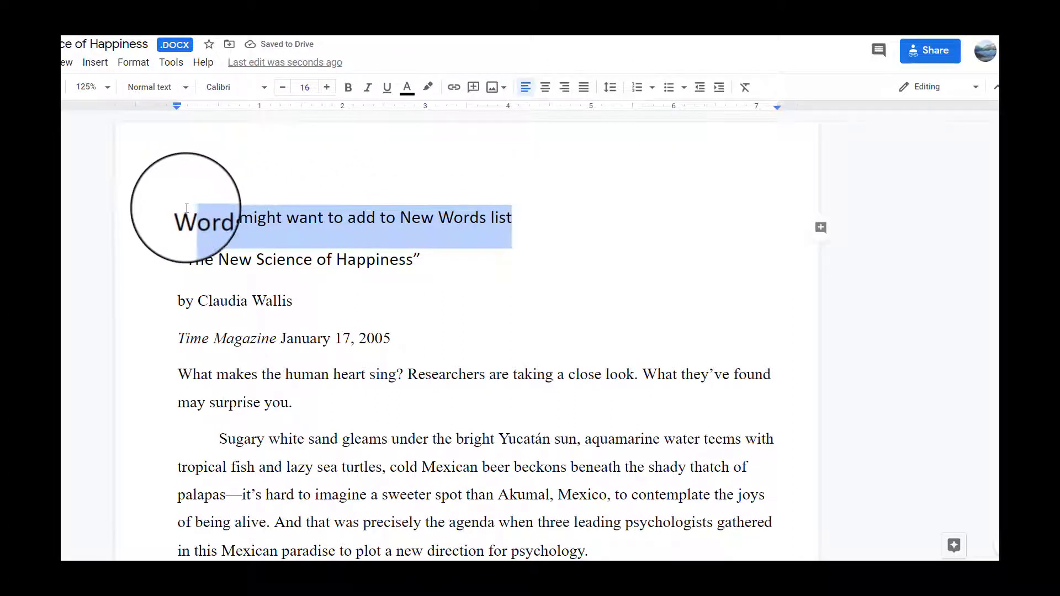
{"action": "left_click", "coordinate": [428, 87]}
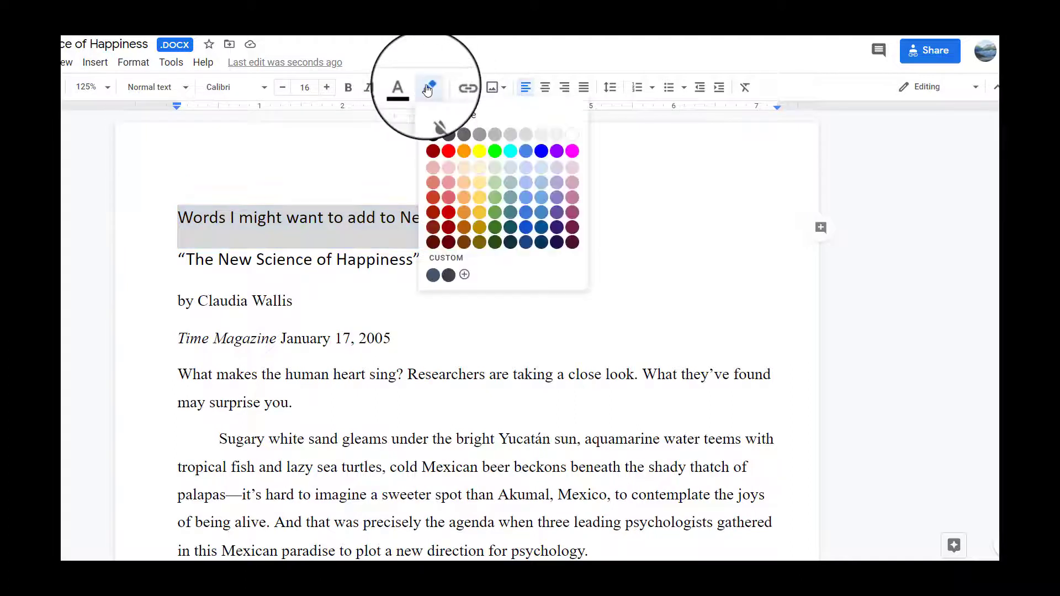
{"action": "left_click", "coordinate": [573, 153]}
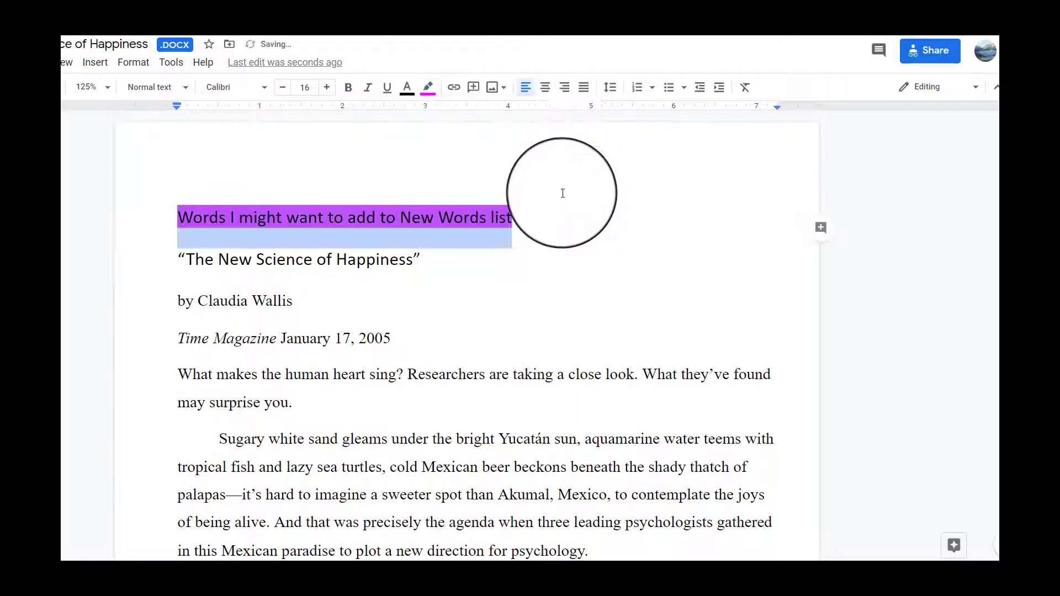
Add a second key line below the highlighted one reading "Stuff I might want to come back to when I write my research paper"
{"action": "left_click", "coordinate": [532, 219]}
{"action": "key", "text": "Return"}
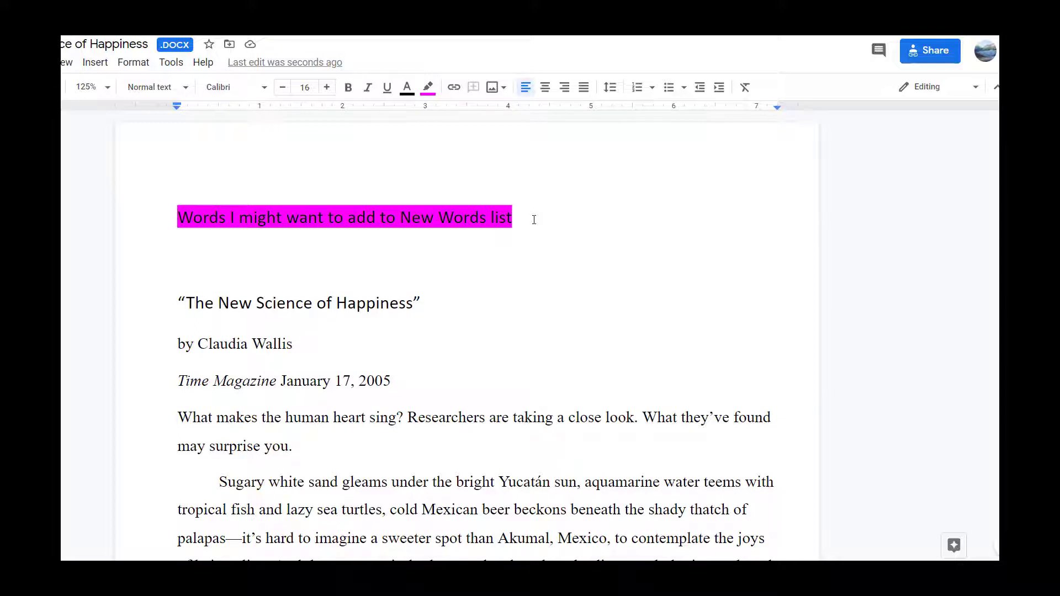
{"action": "type", "text": "S"}
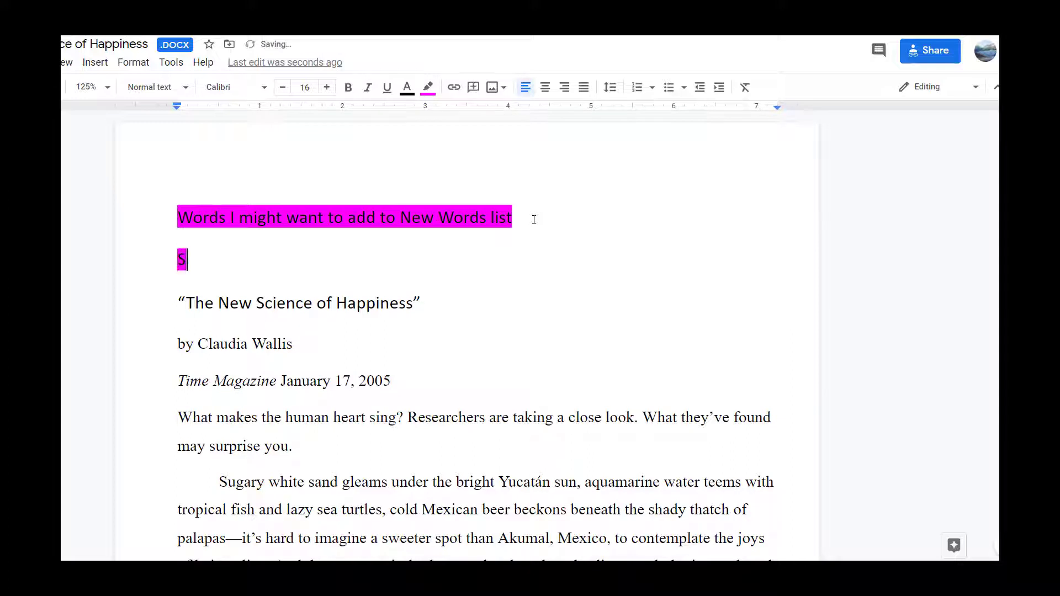
{"action": "type", "text": "tuff I m"}
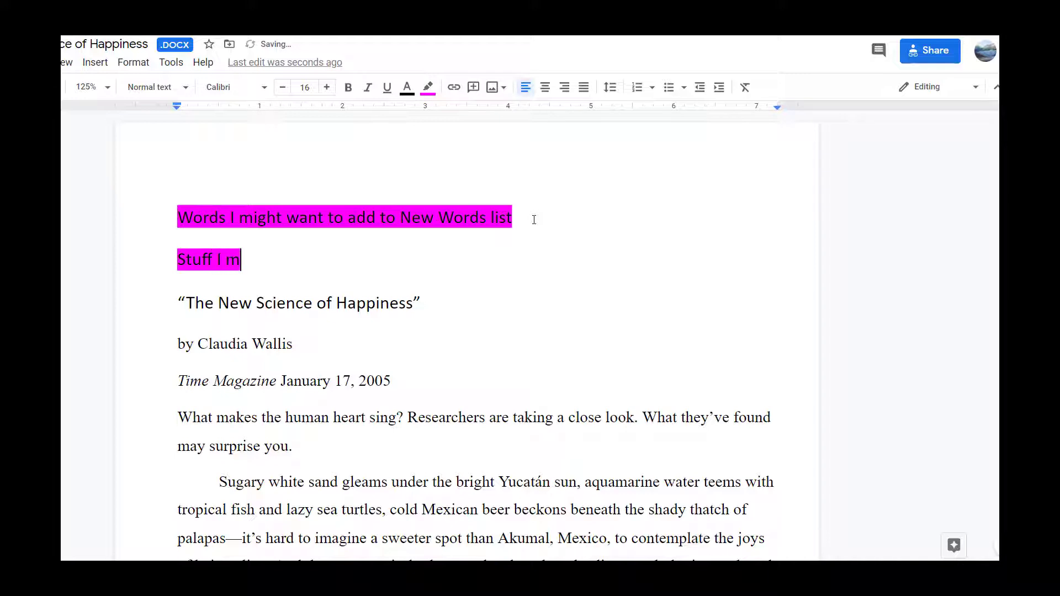
{"action": "type", "text": "ight want to come"}
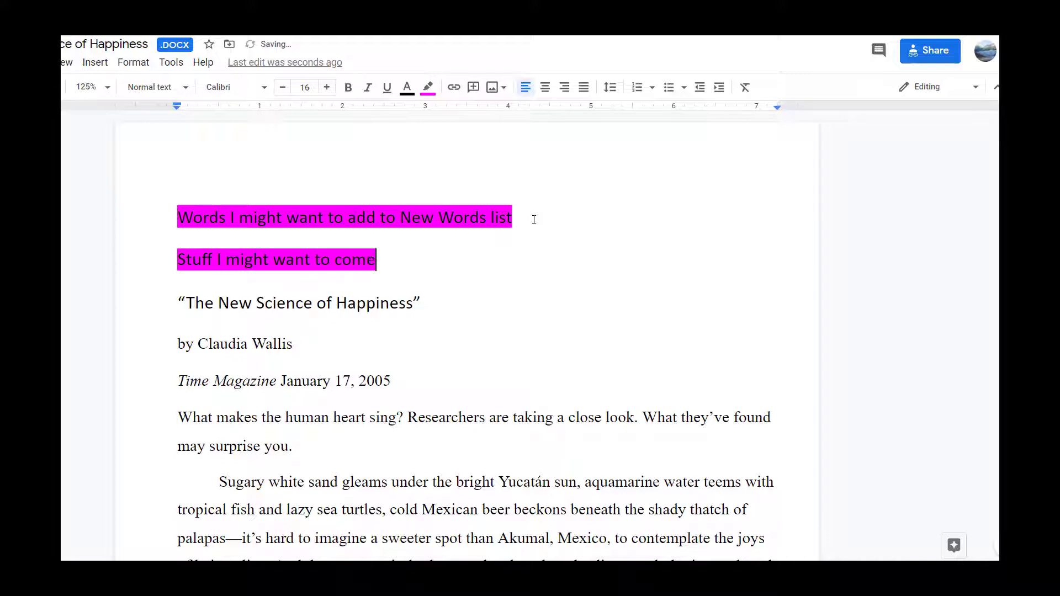
{"action": "type", "text": " back to wh"}
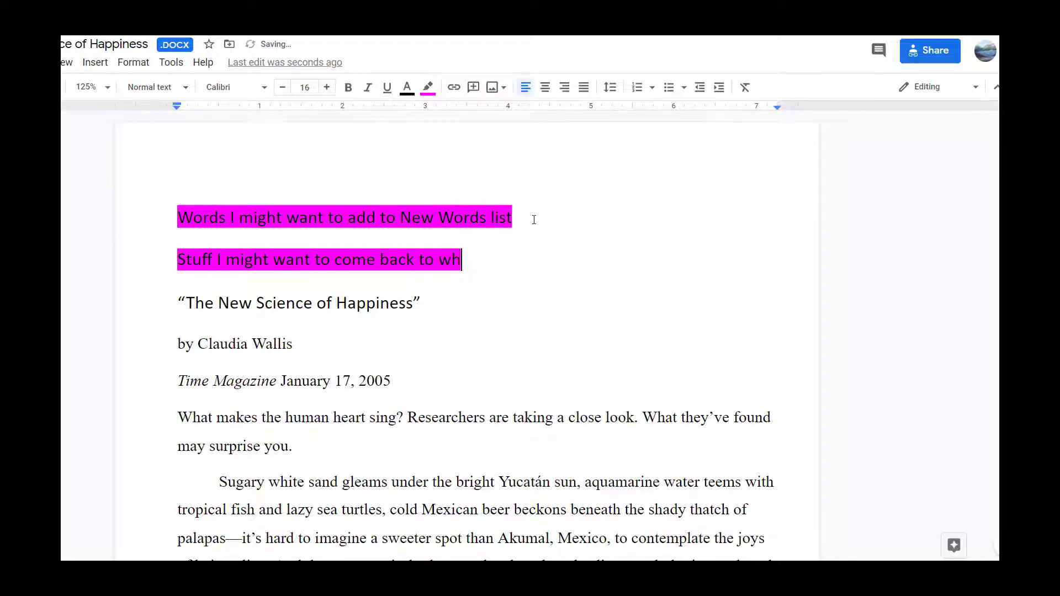
{"action": "type", "text": "en I wr"}
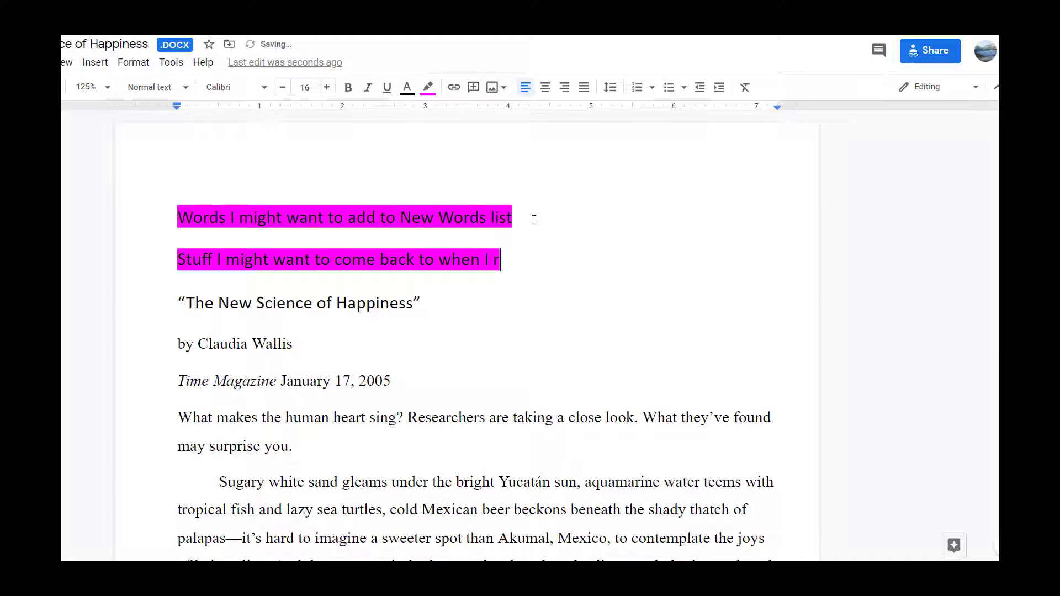
{"action": "type", "text": "ite my "}
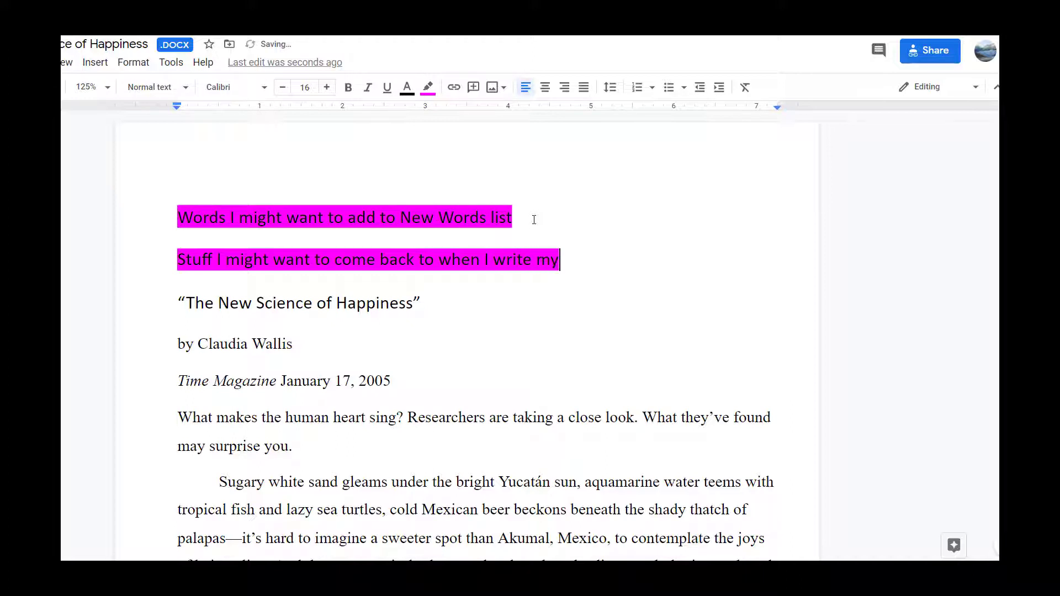
{"action": "type", "text": "research paper"}
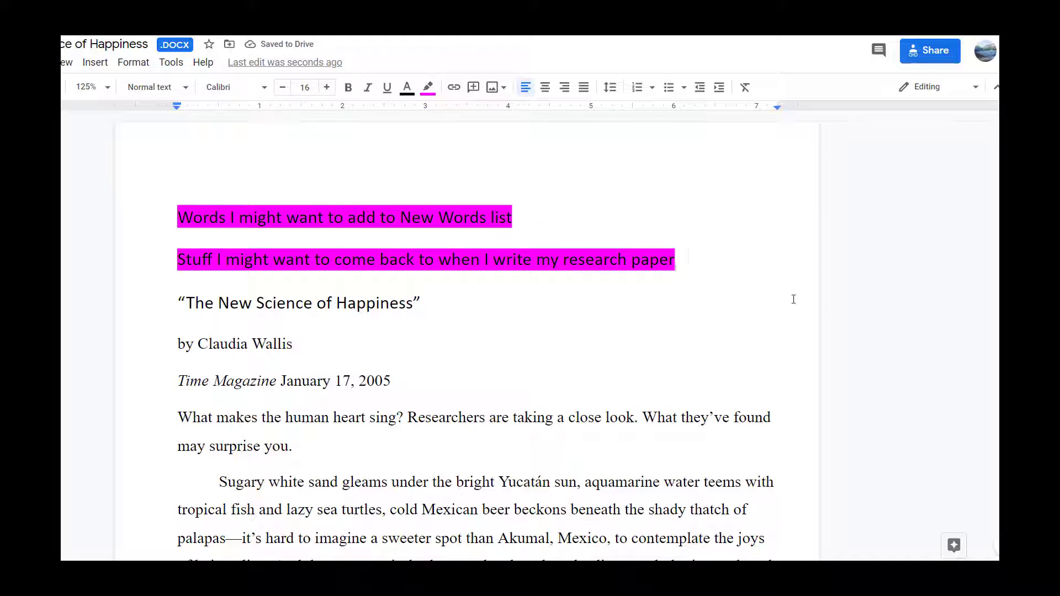
Highlight the whole "Stuff I might want to come back to when I write my research paper" line in bright green
{"action": "left_click_drag", "start_coordinate": [672, 279], "coordinate": [177, 259]}
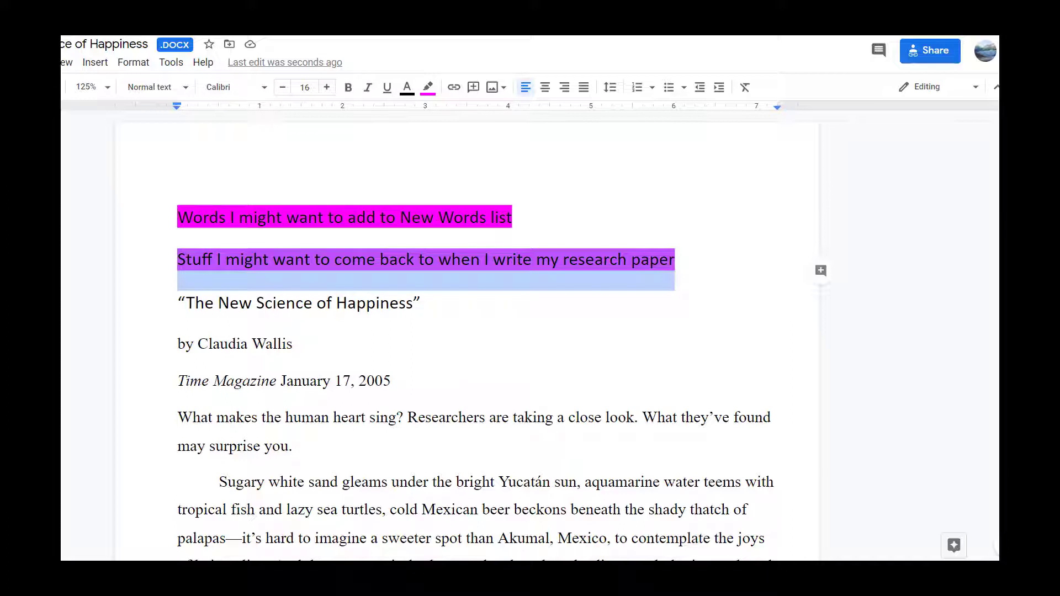
{"action": "left_click", "coordinate": [428, 88]}
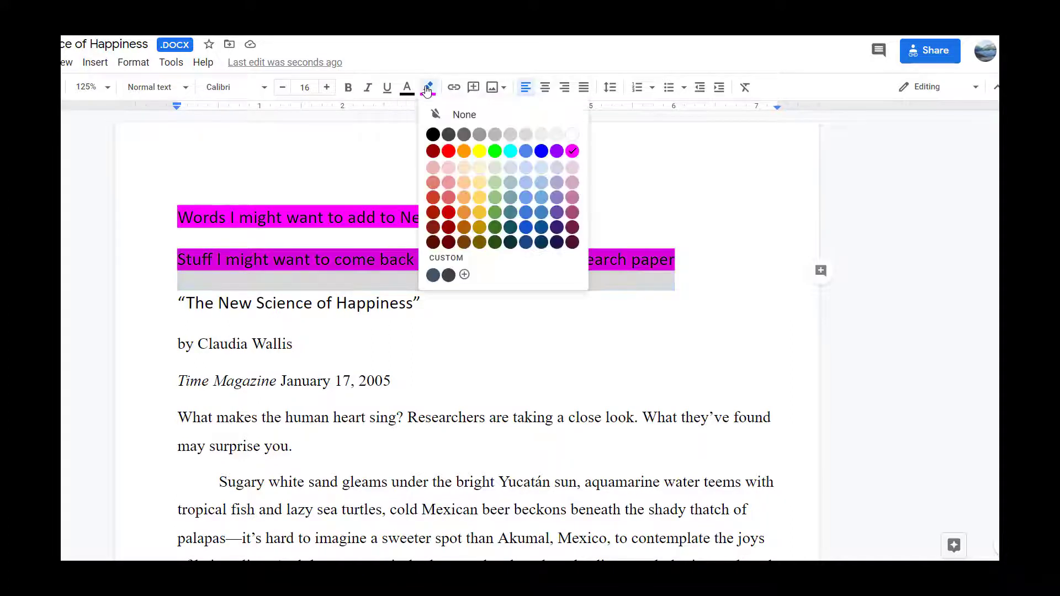
{"action": "left_click", "coordinate": [495, 152]}
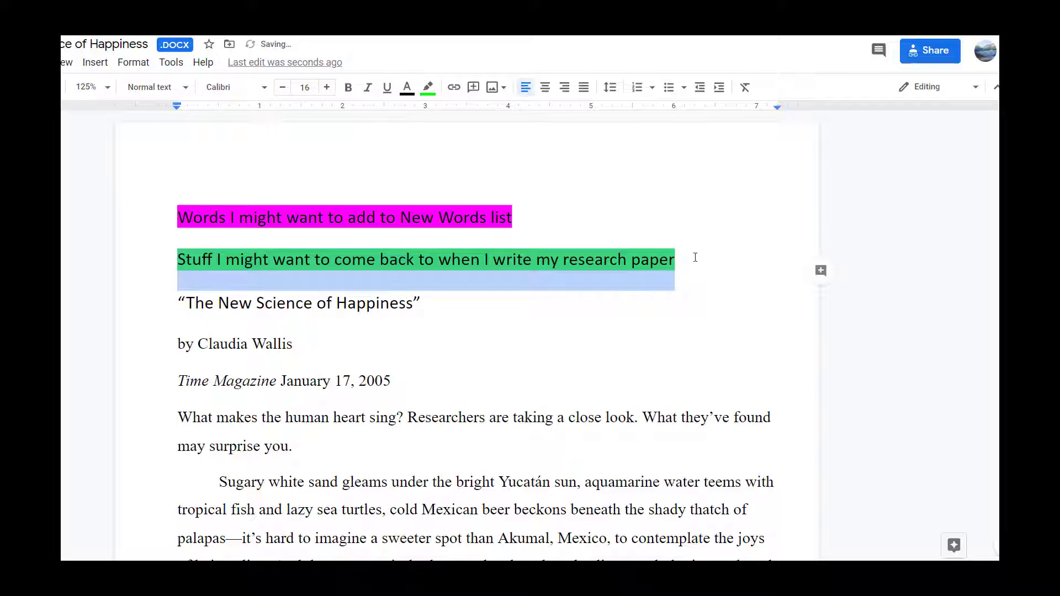
{"action": "left_click", "coordinate": [698, 253]}
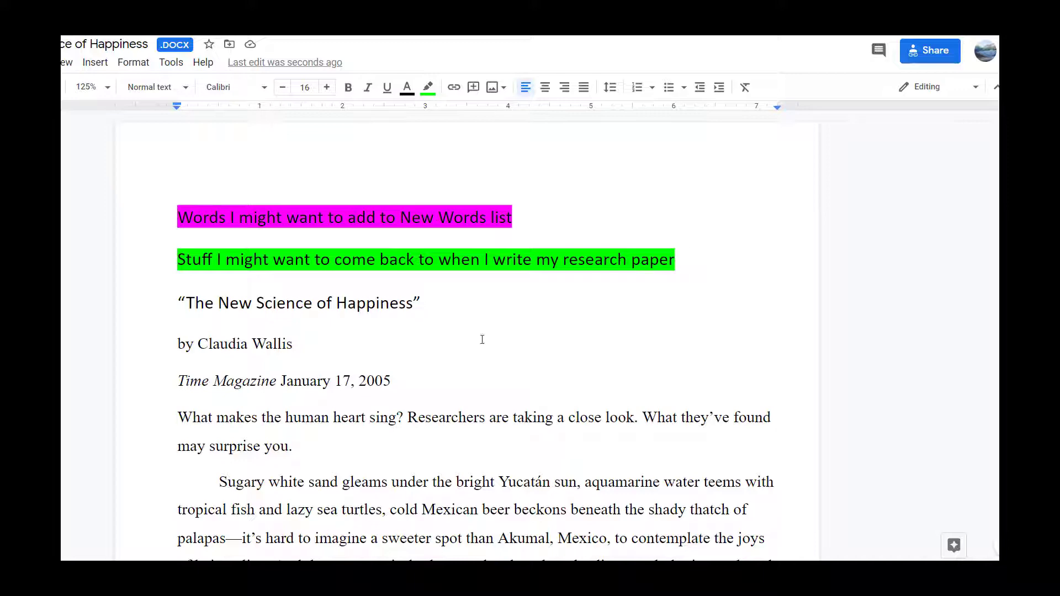
Read the article from "What makes the human heart sing?" to "to contemplate the joys", extending a text selection line by line
{"action": "scroll", "coordinate": [502, 333], "scroll_direction": "down", "scroll_amount": 3}
{"action": "scroll", "coordinate": [503, 333], "scroll_direction": "down", "scroll_amount": 1}
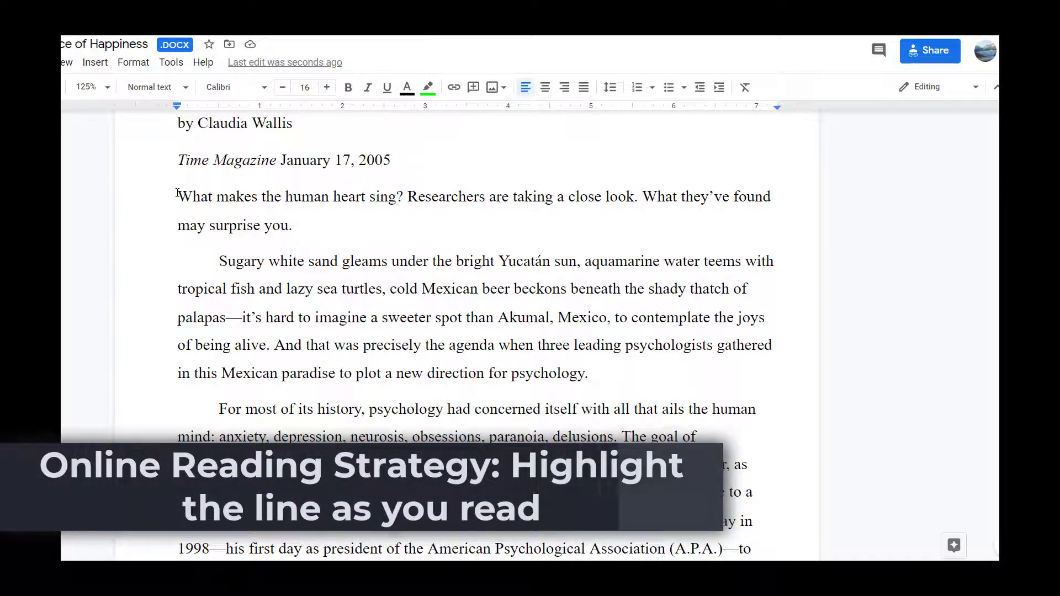
{"action": "left_click_drag", "start_coordinate": [177, 195], "coordinate": [767, 274]}
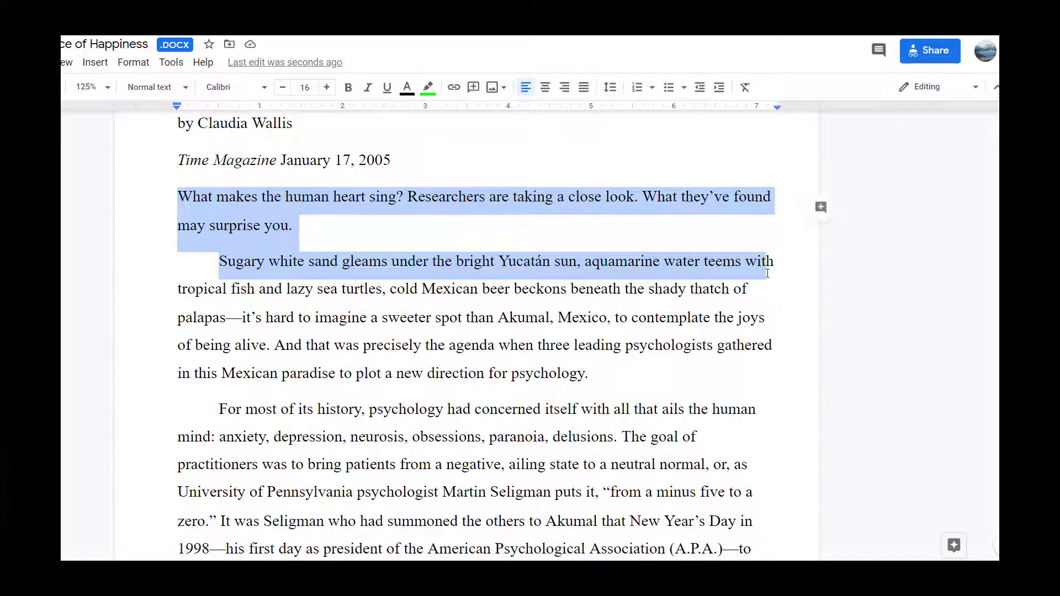
{"action": "left_click_drag", "start_coordinate": [767, 273], "coordinate": [771, 289]}
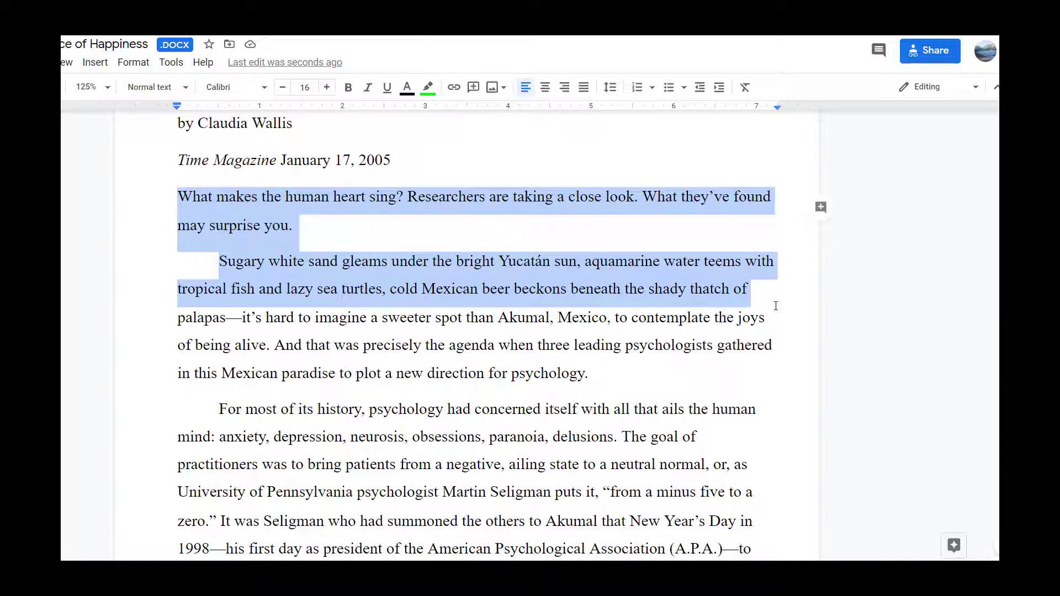
{"action": "left_click_drag", "start_coordinate": [776, 306], "coordinate": [777, 313]}
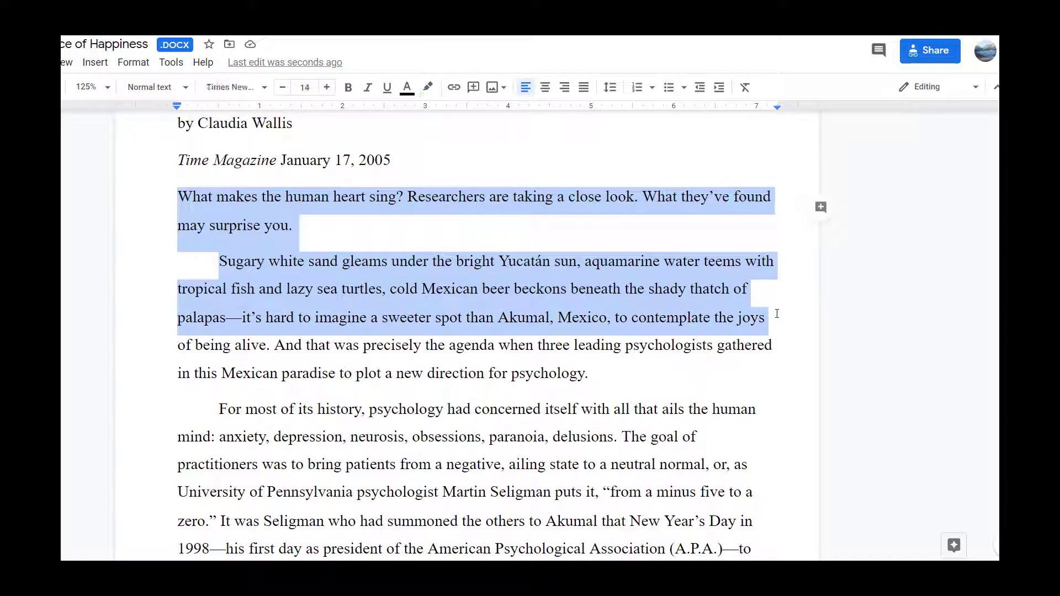
Add the comment "Bohemia is my favorite" to the phrase "cold Mexican beer" in the first body paragraph
{"action": "left_click", "coordinate": [392, 288]}
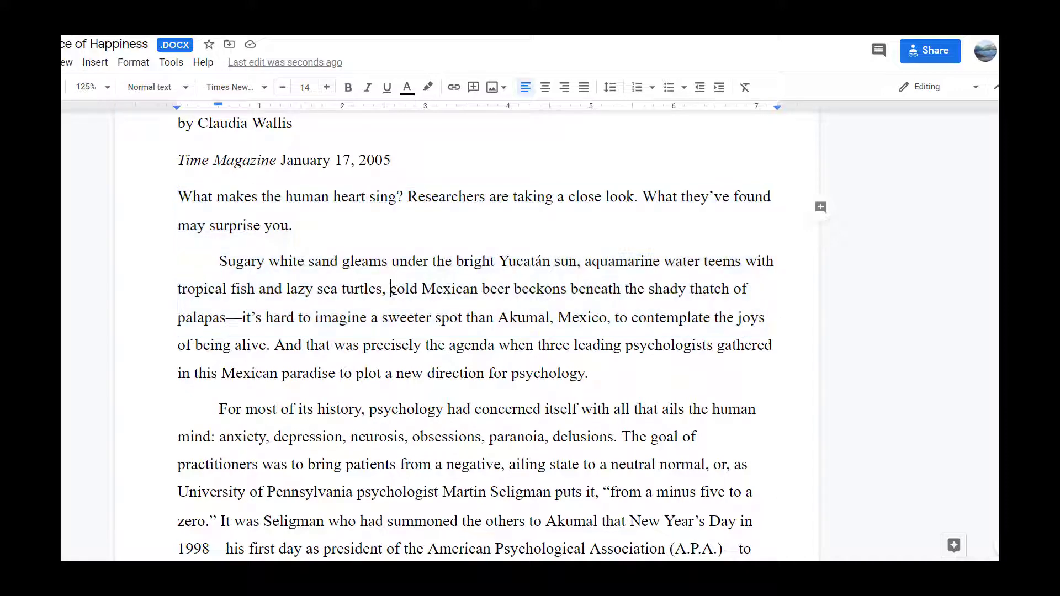
{"action": "left_click_drag", "start_coordinate": [392, 289], "coordinate": [510, 291]}
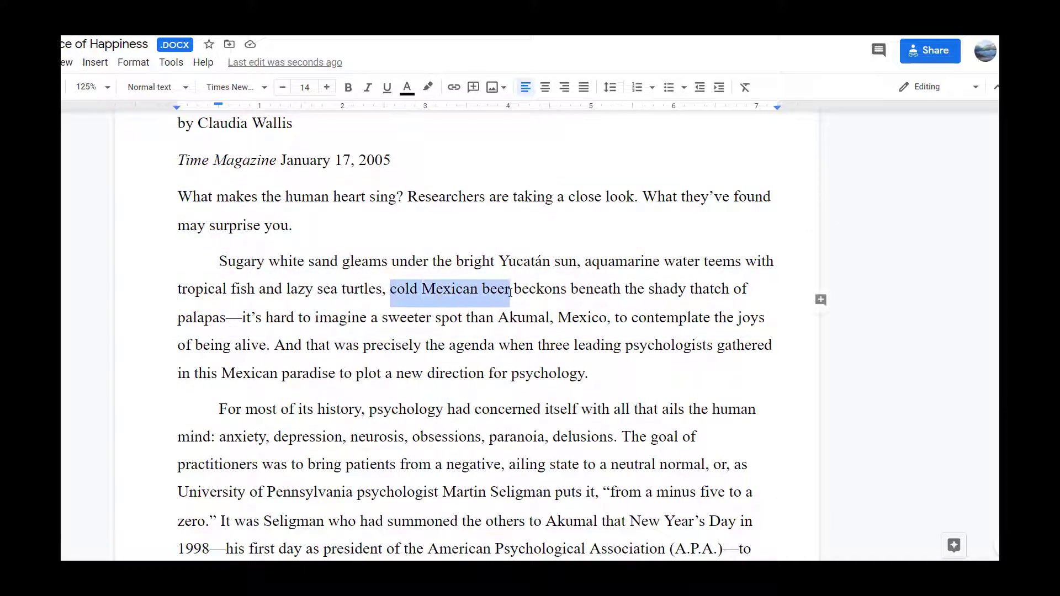
{"action": "left_click", "coordinate": [821, 300]}
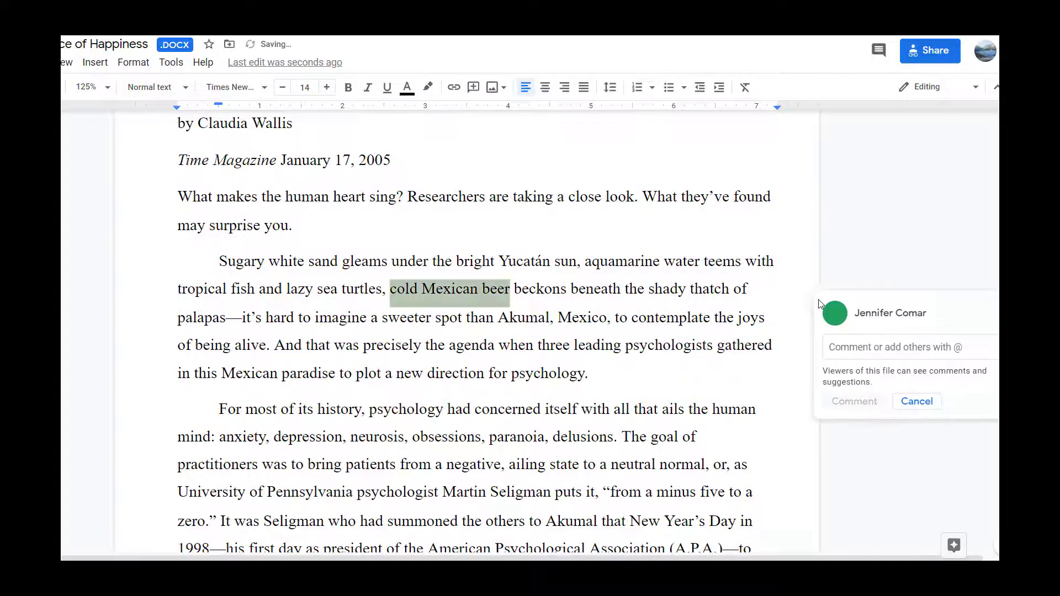
{"action": "type", "text": "B"}
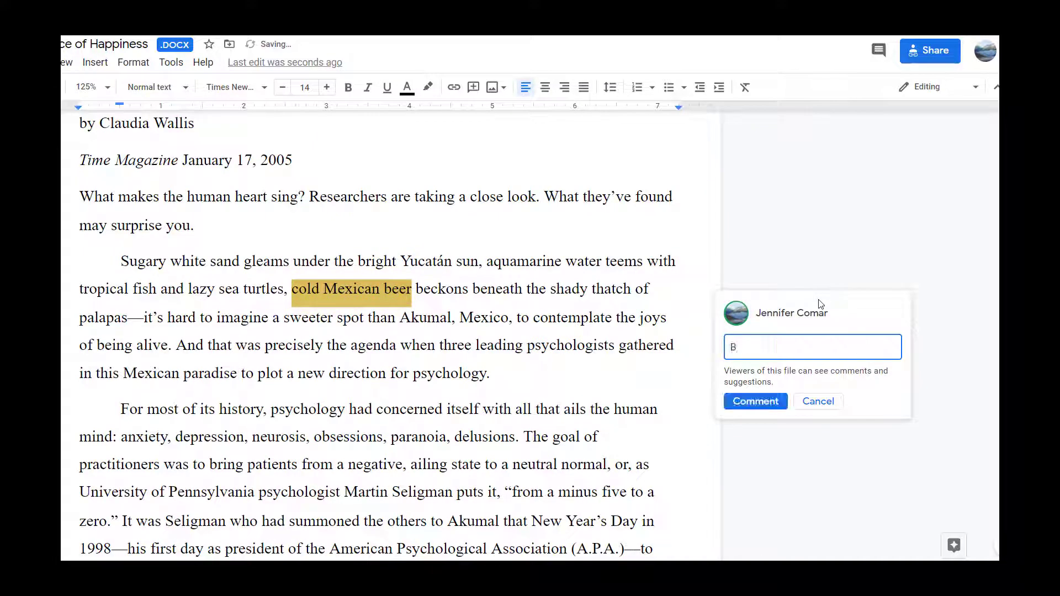
{"action": "type", "text": "ohemia is "}
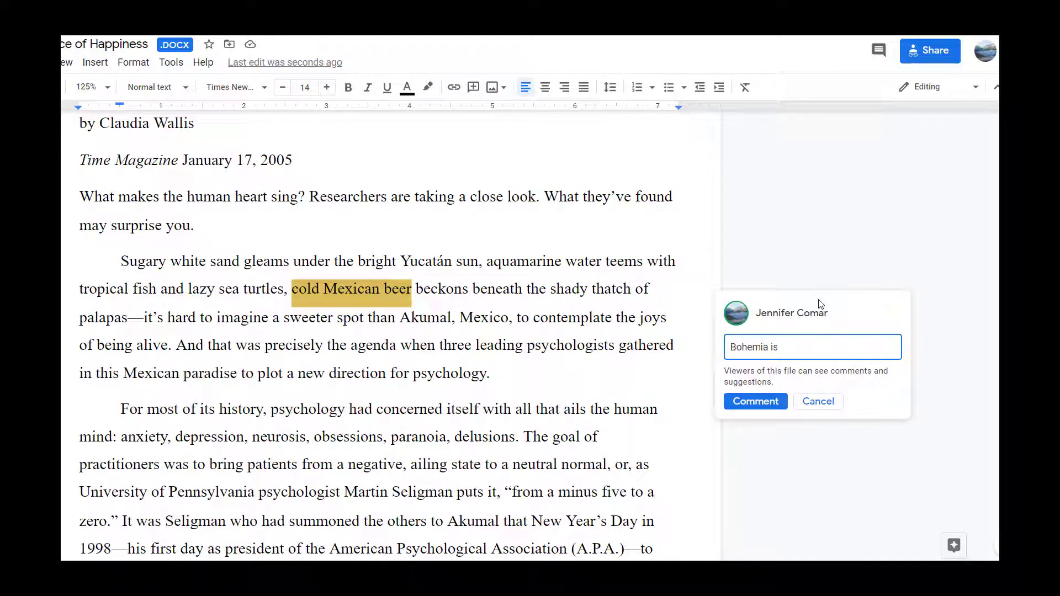
{"action": "type", "text": "my facvorite"}
{"action": "left_click", "coordinate": [762, 407]}
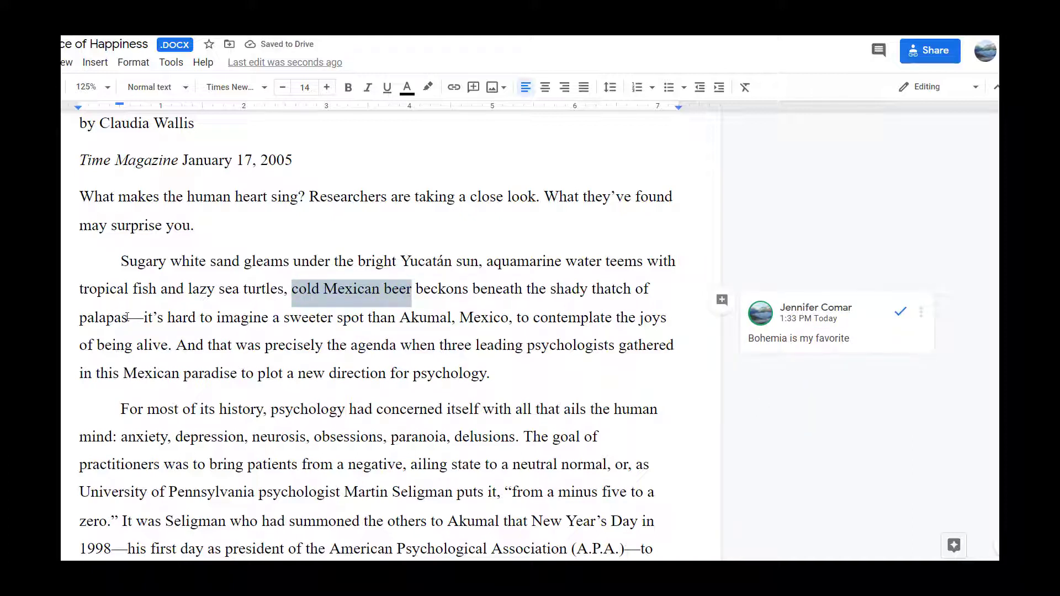
Highlight the word "palapas" in magenta as a possible New Words entry
{"action": "left_click_drag", "start_coordinate": [127, 317], "coordinate": [79, 317]}
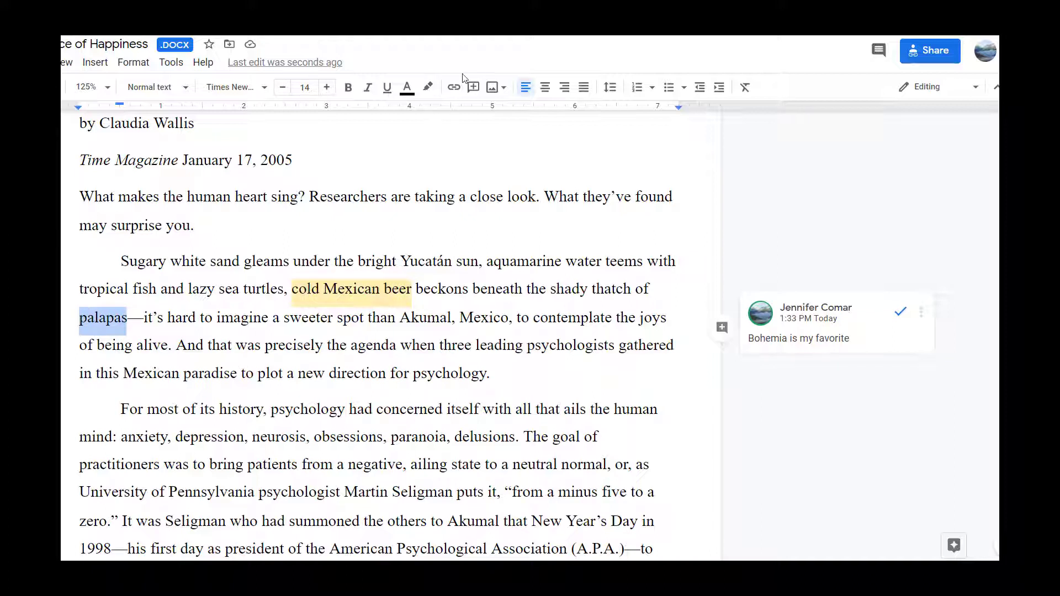
{"action": "left_click", "coordinate": [428, 86]}
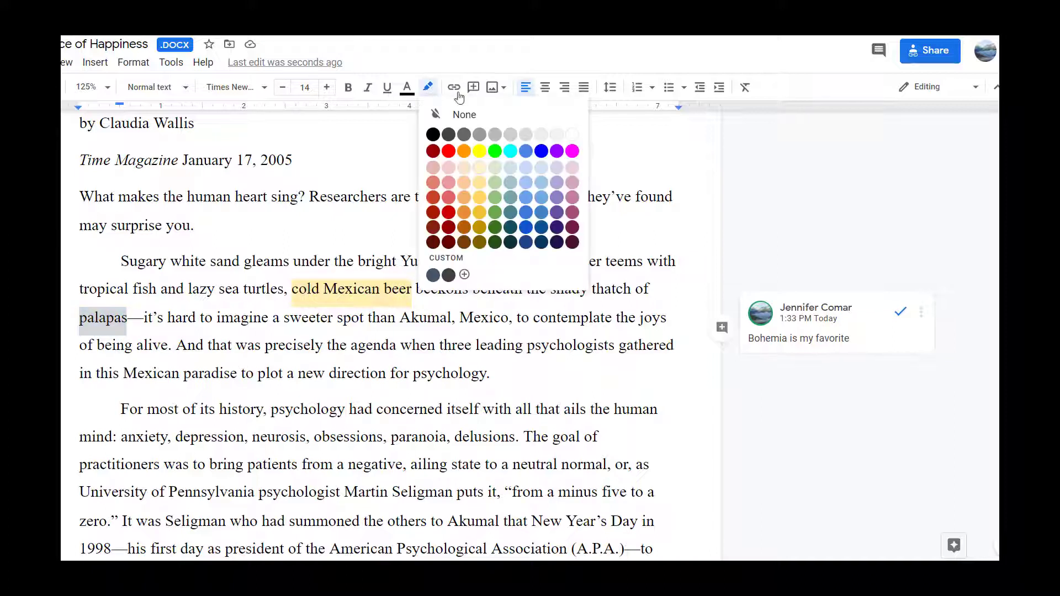
{"action": "left_click", "coordinate": [572, 151]}
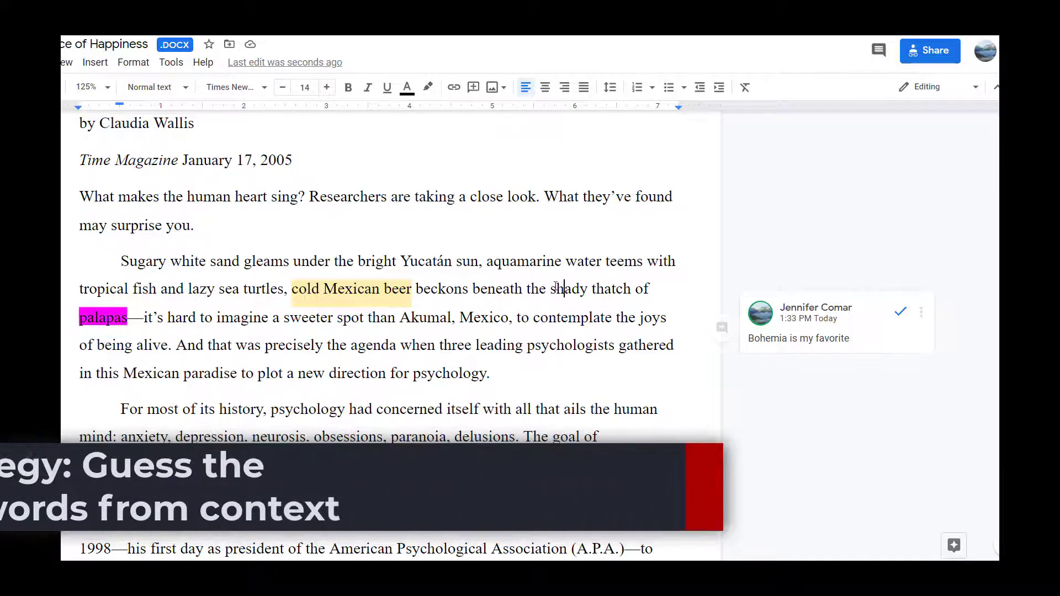
Check the context clue "shady thatch" and add the comment "Tree or bush???" with the cursor at the end of "palapas"
{"action": "left_click_drag", "start_coordinate": [551, 288], "coordinate": [631, 287]}
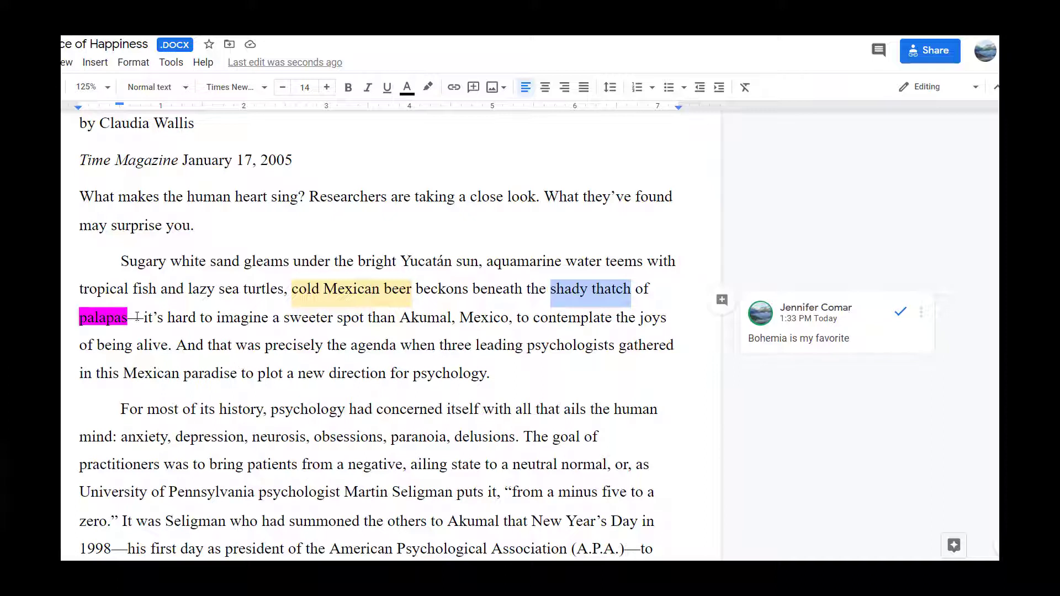
{"action": "left_click", "coordinate": [221, 317]}
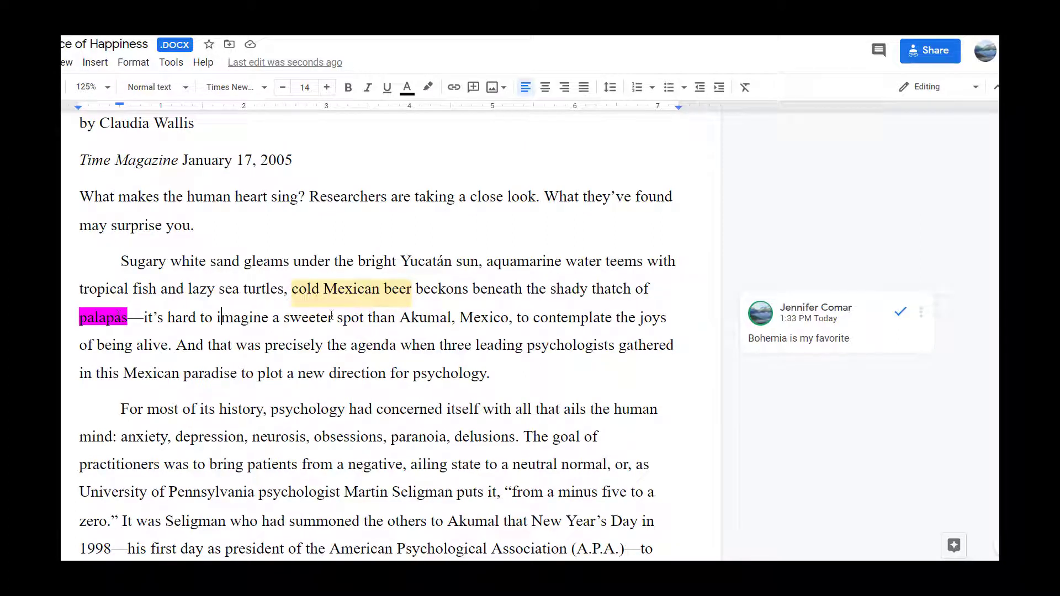
{"action": "left_click", "coordinate": [685, 381]}
{"action": "left_click", "coordinate": [128, 317]}
{"action": "left_click", "coordinate": [721, 356]}
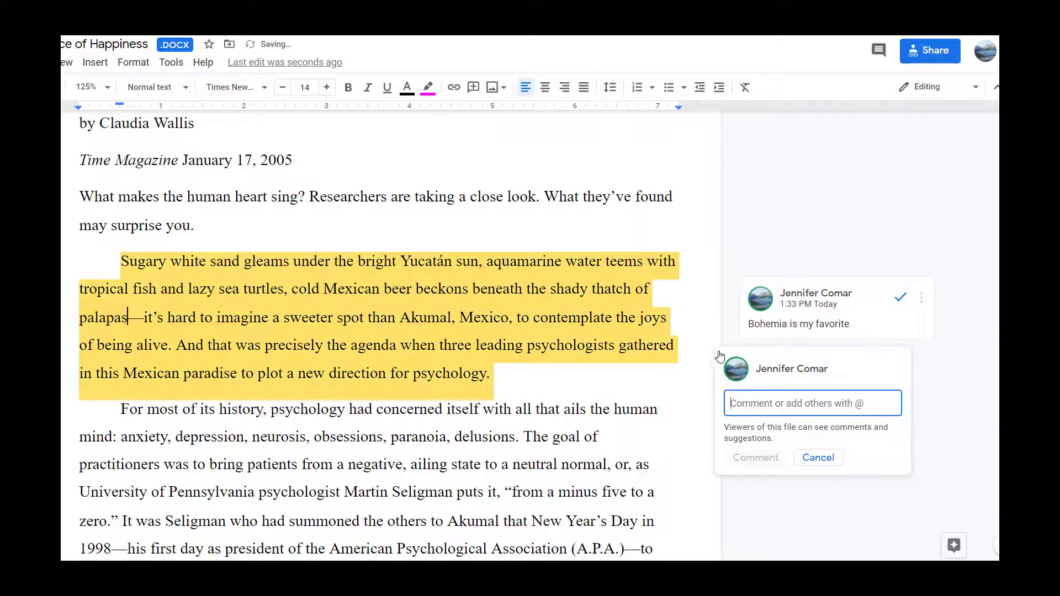
{"action": "type", "text": "Tr"}
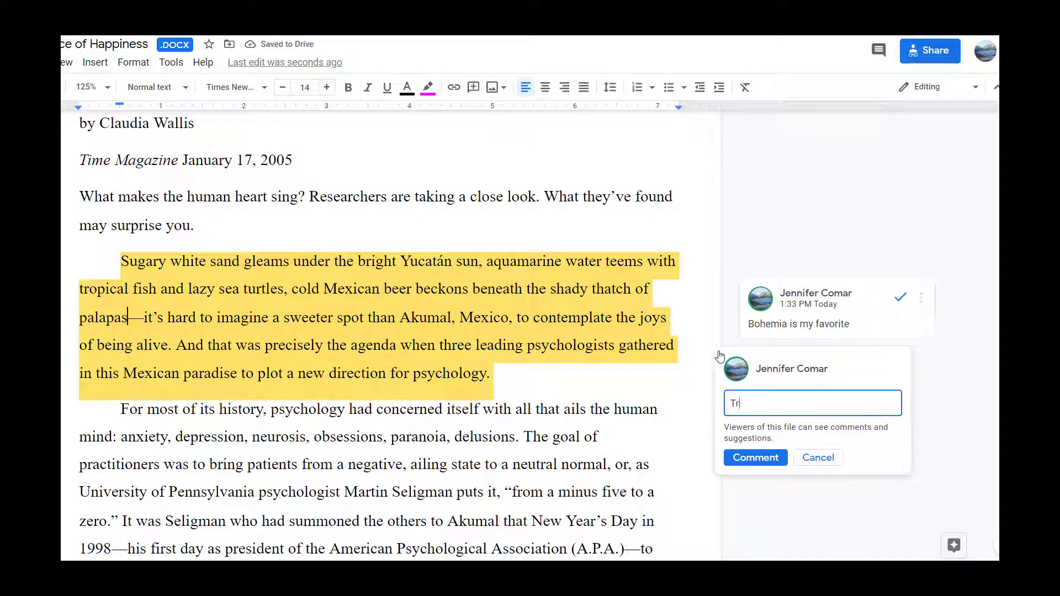
{"action": "type", "text": "ee or bush???"}
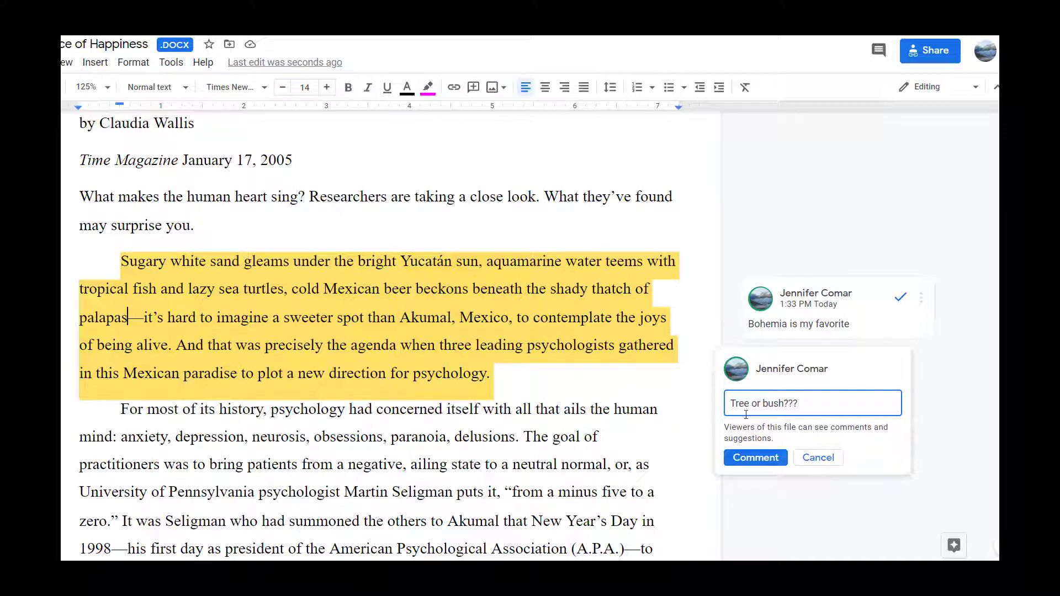
{"action": "left_click", "coordinate": [756, 458]}
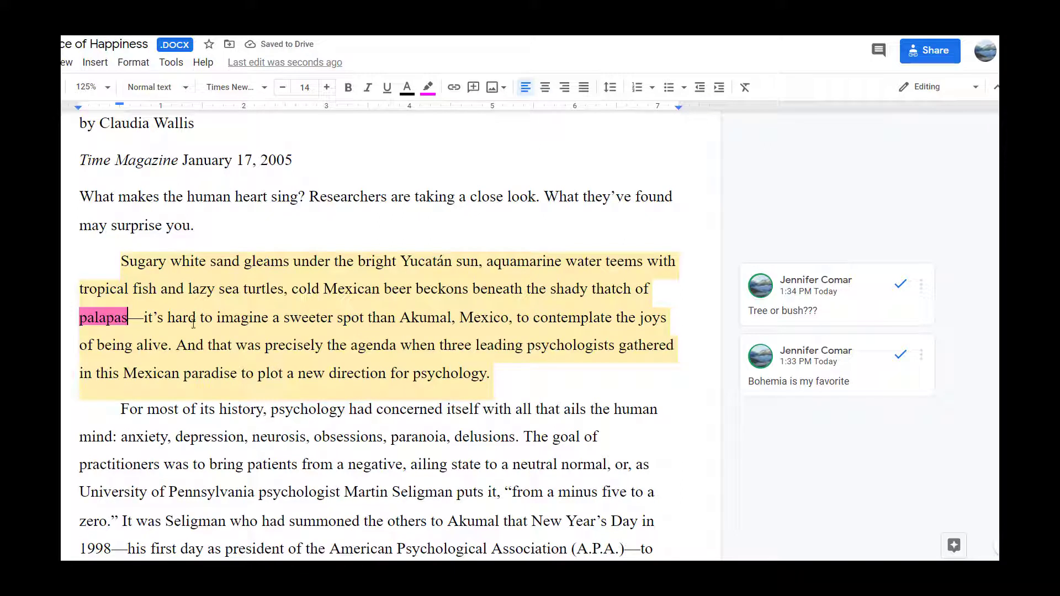
Read on from after "palapas" into the next paragraph and highlight the word "ails" in magenta
{"action": "left_click", "coordinate": [141, 318]}
{"action": "left_click_drag", "start_coordinate": [142, 317], "coordinate": [659, 372]}
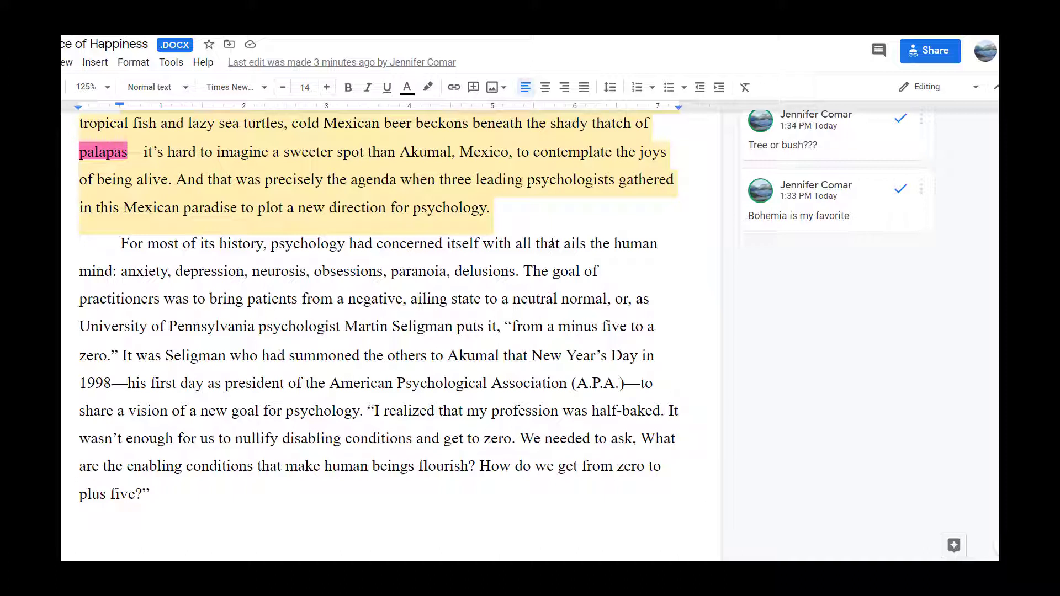
{"action": "left_click_drag", "start_coordinate": [563, 244], "coordinate": [586, 241]}
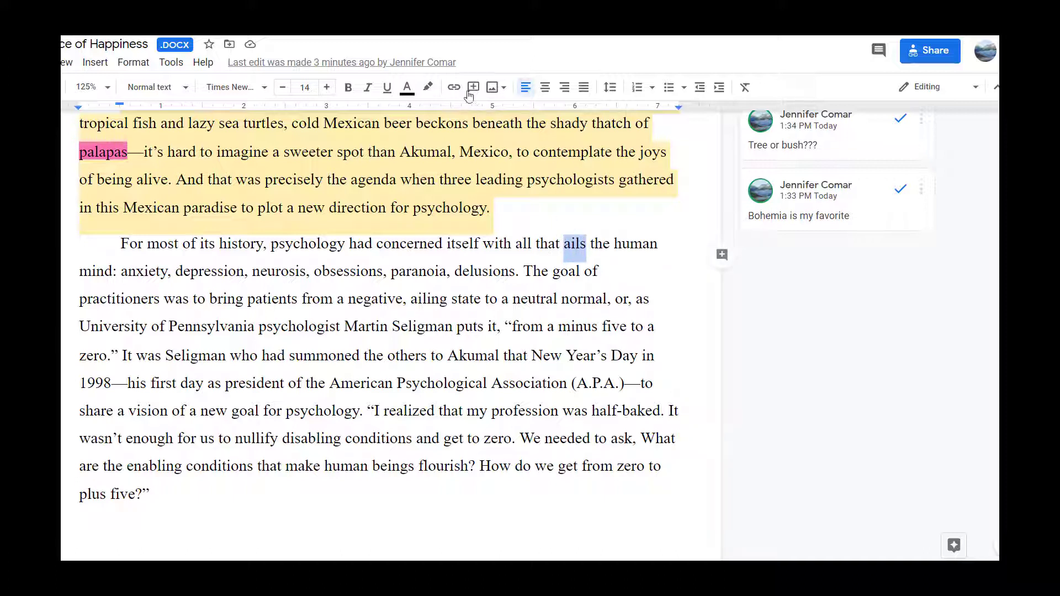
{"action": "left_click", "coordinate": [428, 86]}
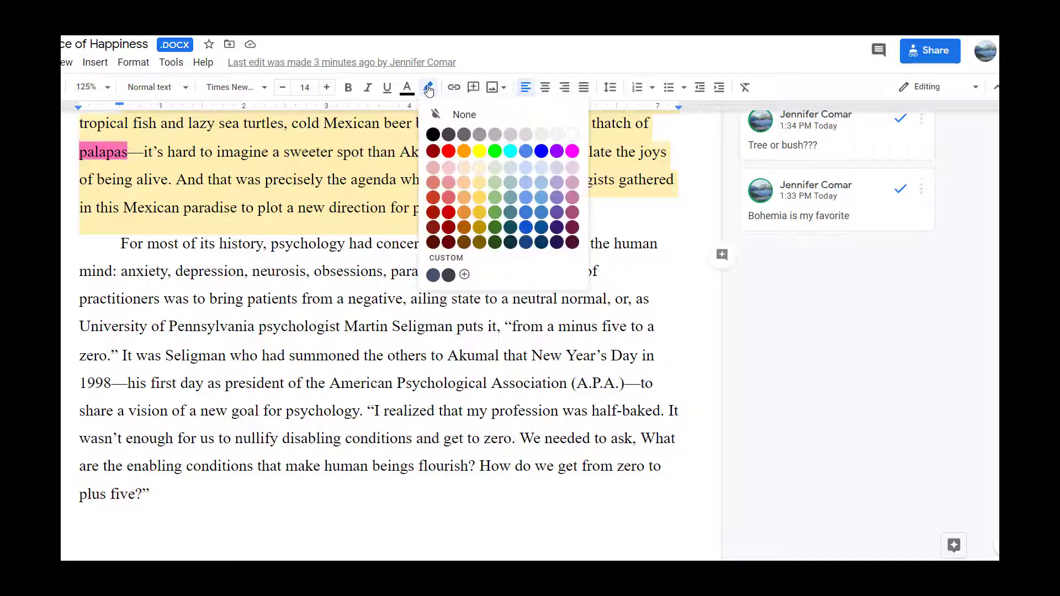
{"action": "left_click", "coordinate": [571, 152]}
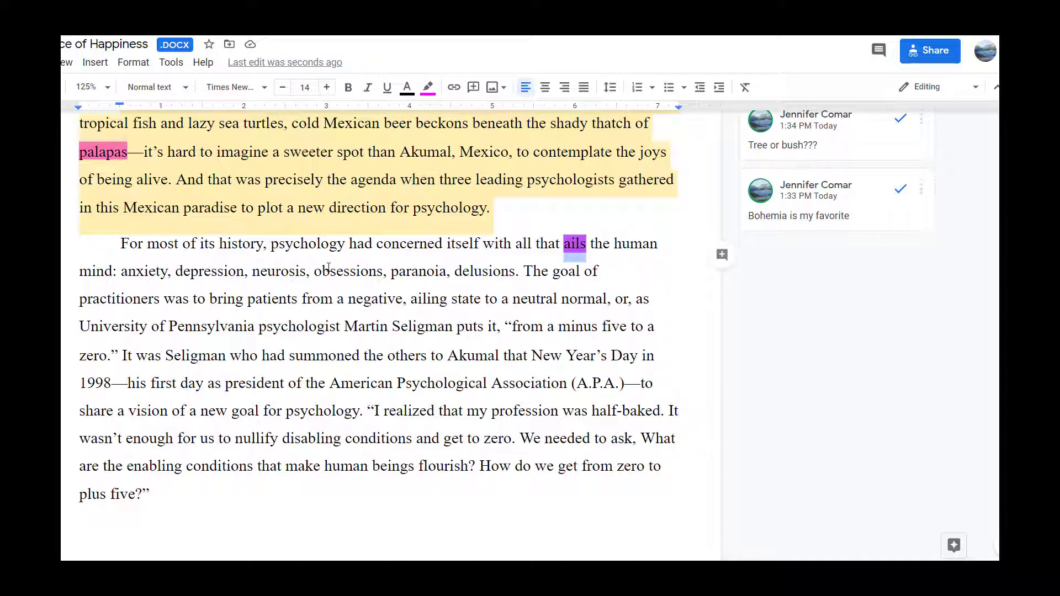
Add the comment "bad things--ails?" to the highlighted word "ails"
{"action": "left_click", "coordinate": [721, 255]}
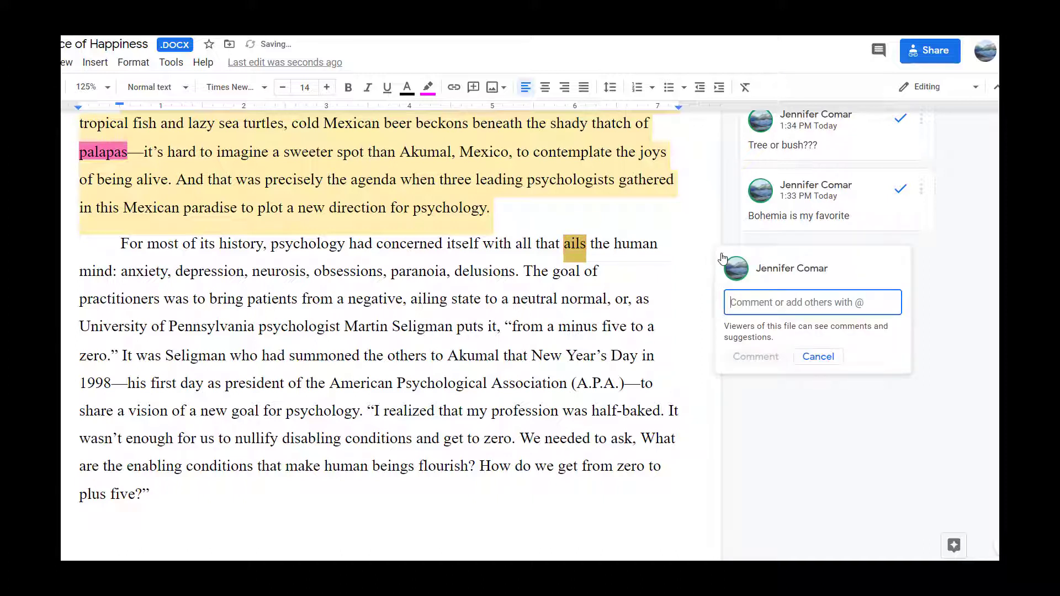
{"action": "type", "text": "b"}
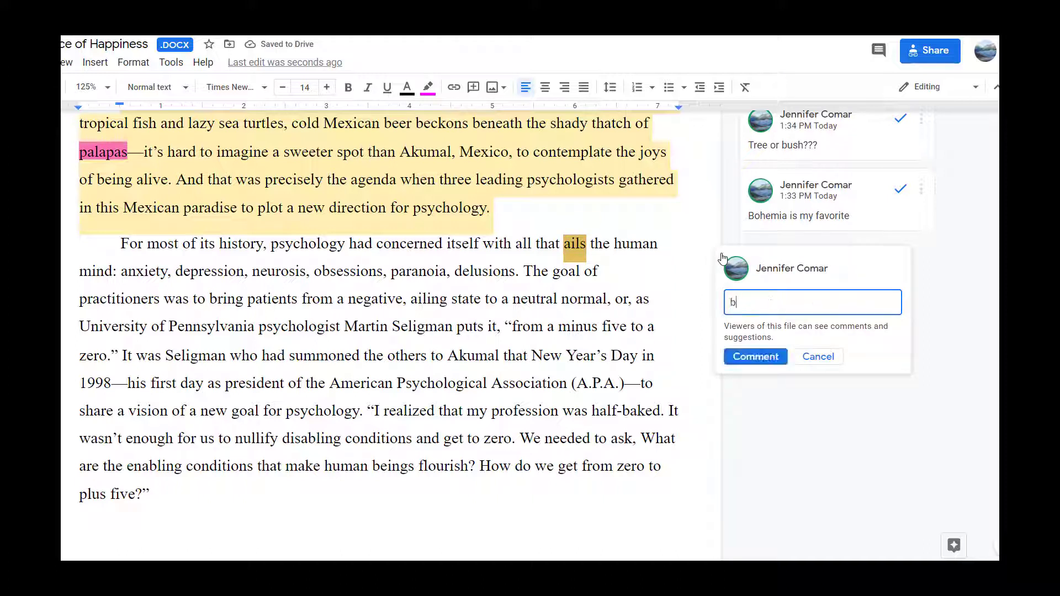
{"action": "type", "text": "ad things--ails"}
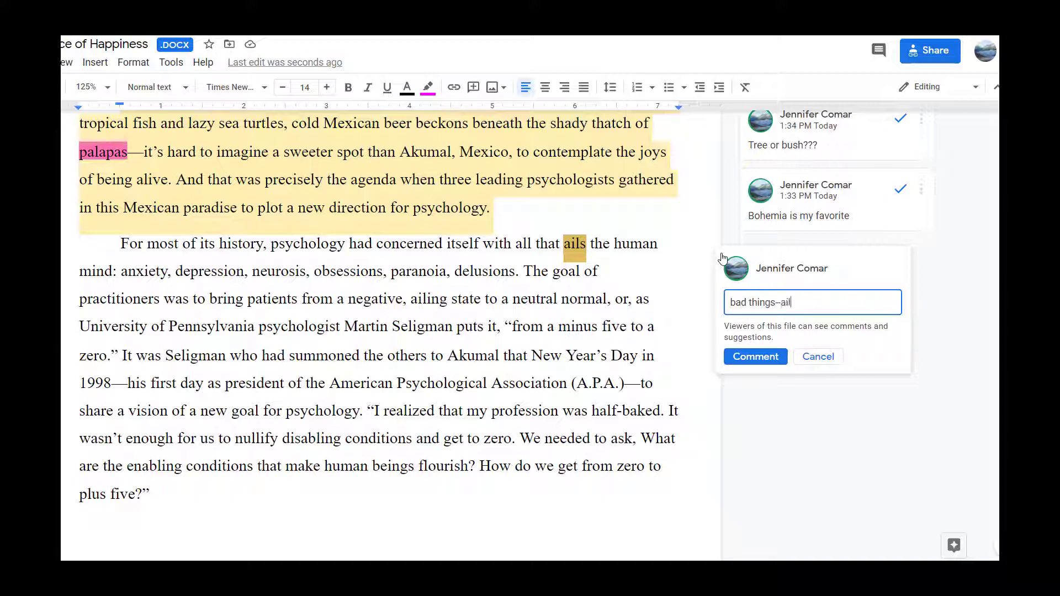
{"action": "type", "text": "?"}
{"action": "left_click", "coordinate": [763, 359]}
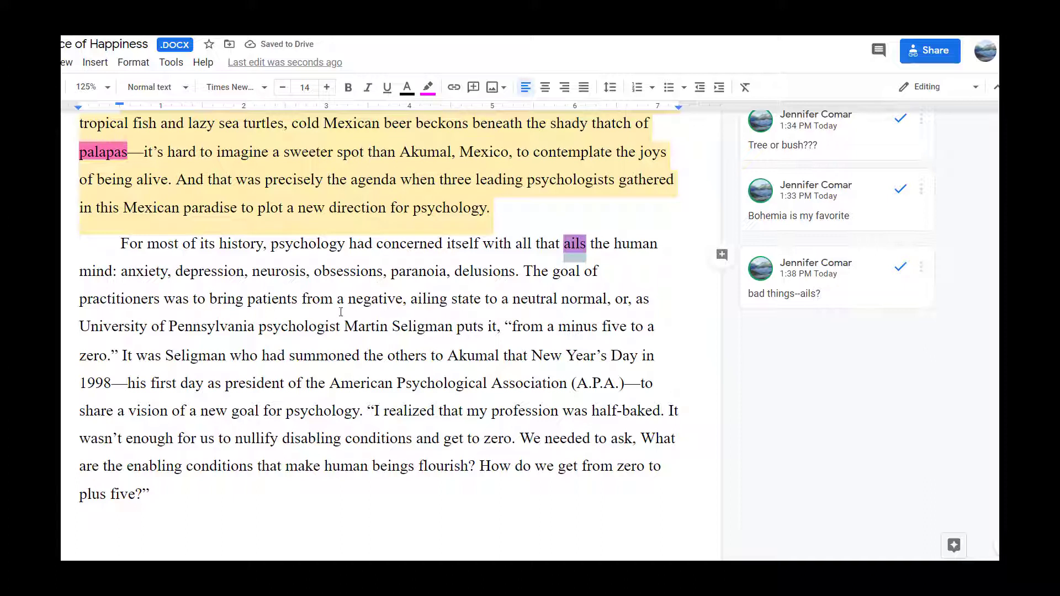
Read on from "a negative, ailing state" and add the comment "parentheses work like a paraphrase" to the abbreviation "(A.P.A.)"
{"action": "left_click_drag", "start_coordinate": [333, 299], "coordinate": [493, 299]}
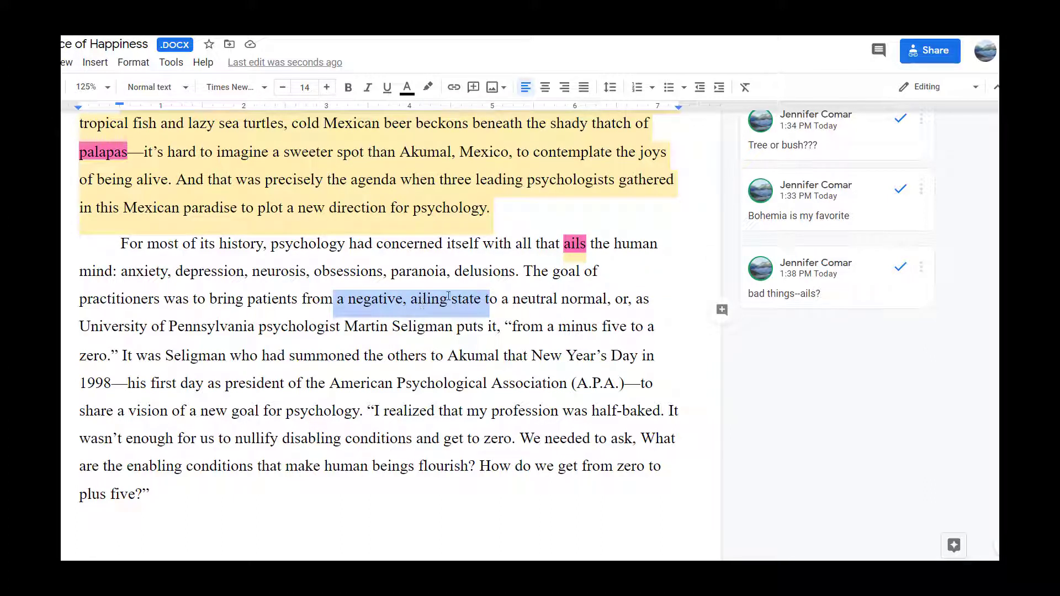
{"action": "left_click", "coordinate": [343, 299]}
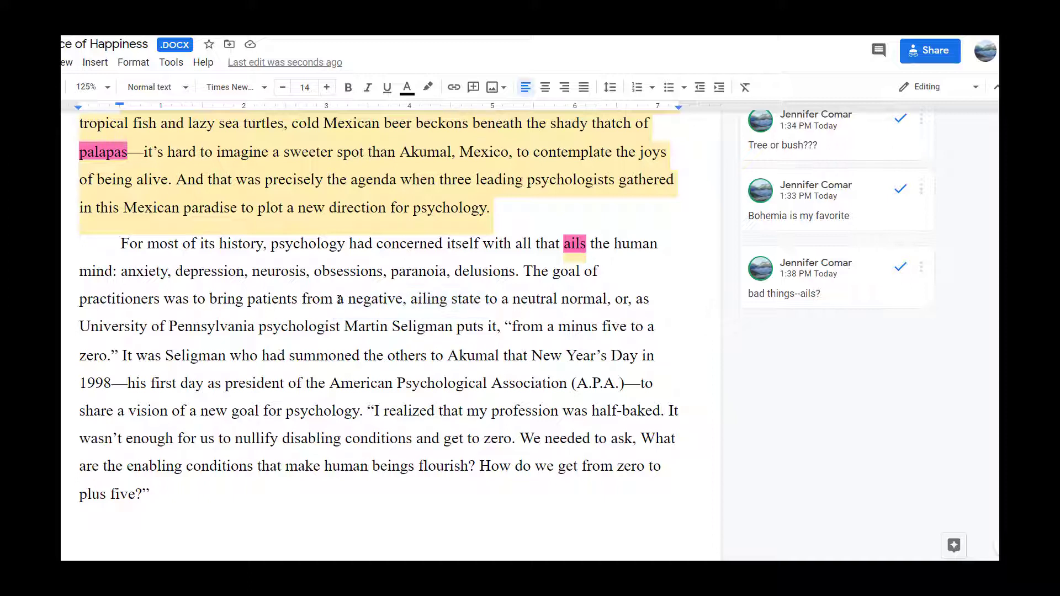
{"action": "left_click_drag", "start_coordinate": [338, 299], "coordinate": [625, 324]}
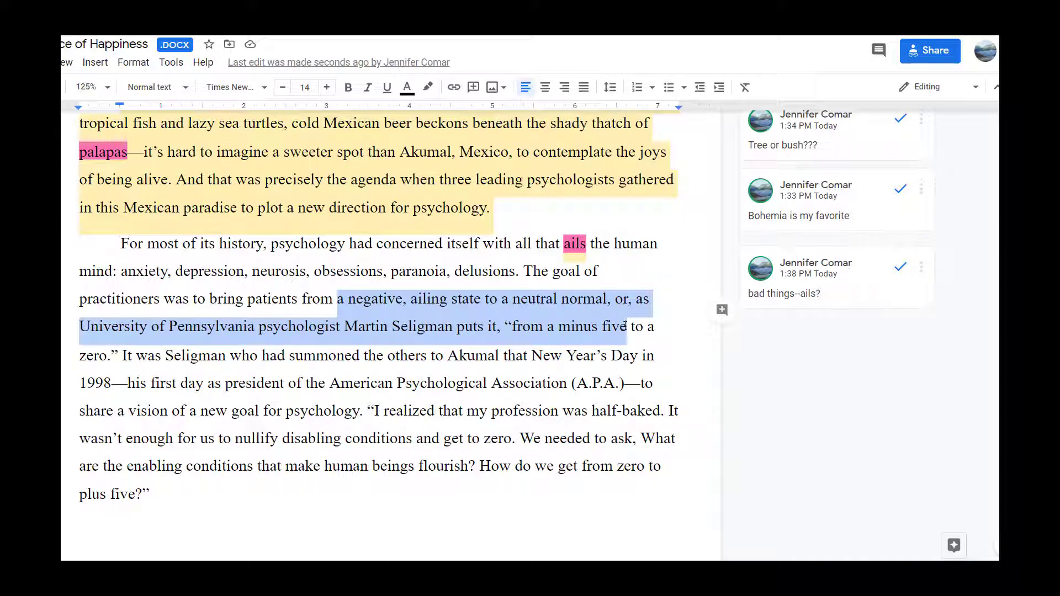
{"action": "left_click_drag", "start_coordinate": [625, 325], "coordinate": [622, 353]}
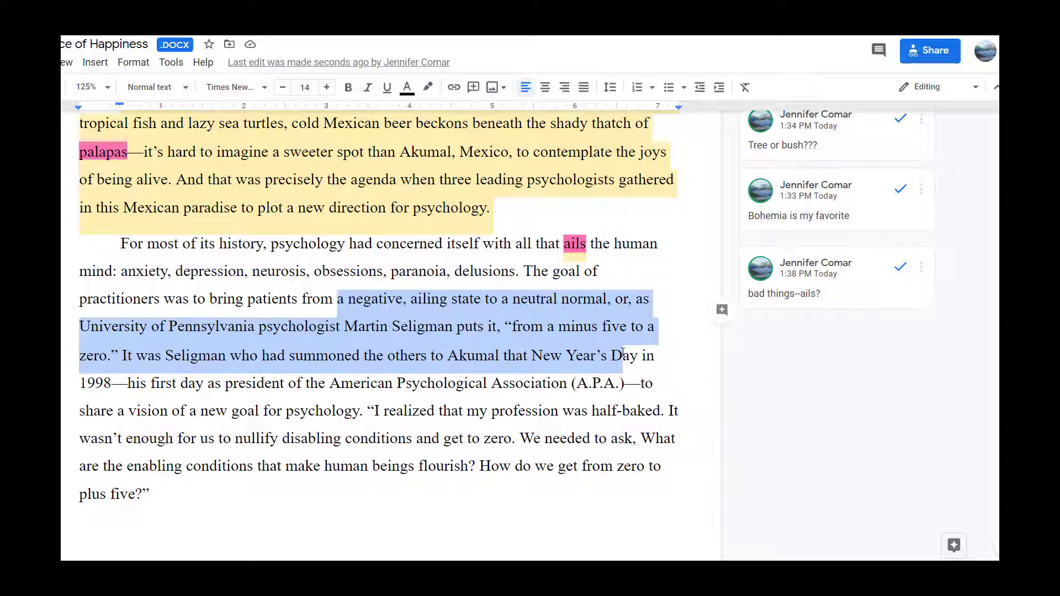
{"action": "left_click_drag", "start_coordinate": [622, 353], "coordinate": [572, 383]}
{"action": "left_click", "coordinate": [591, 410]}
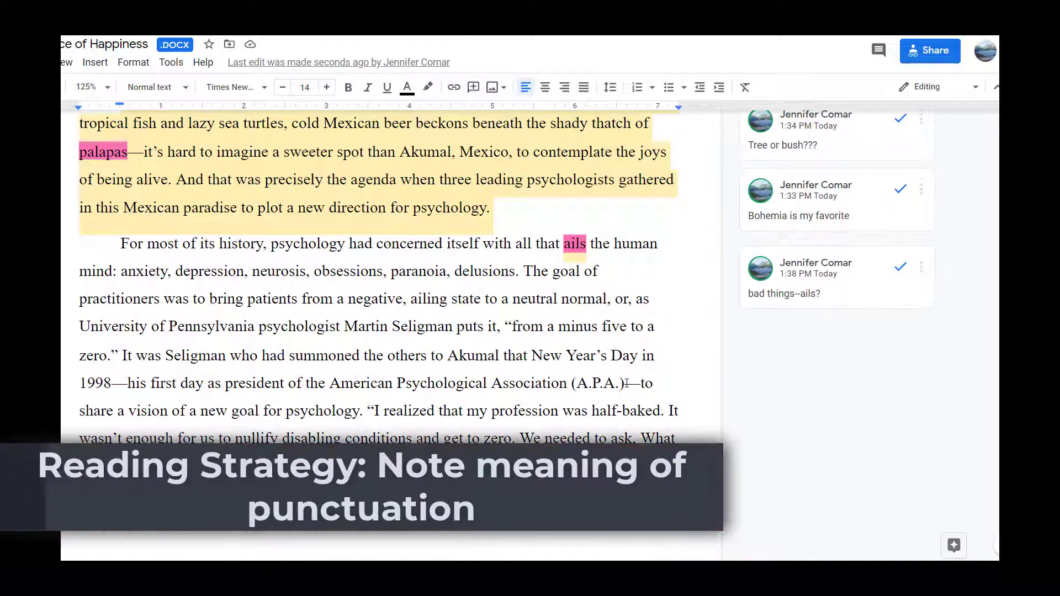
{"action": "left_click_drag", "start_coordinate": [624, 383], "coordinate": [571, 382]}
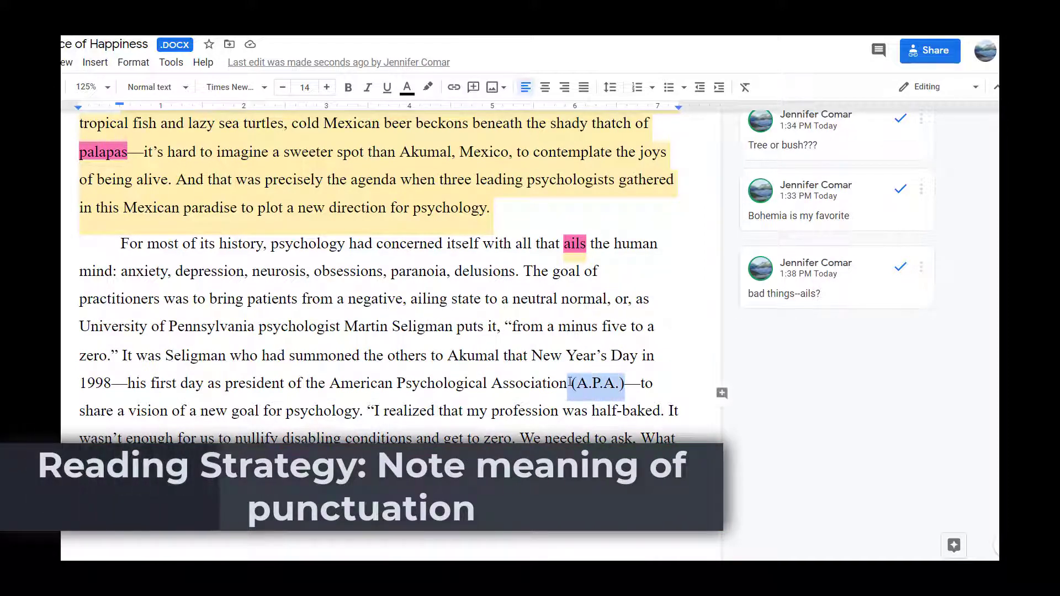
{"action": "left_click", "coordinate": [723, 401]}
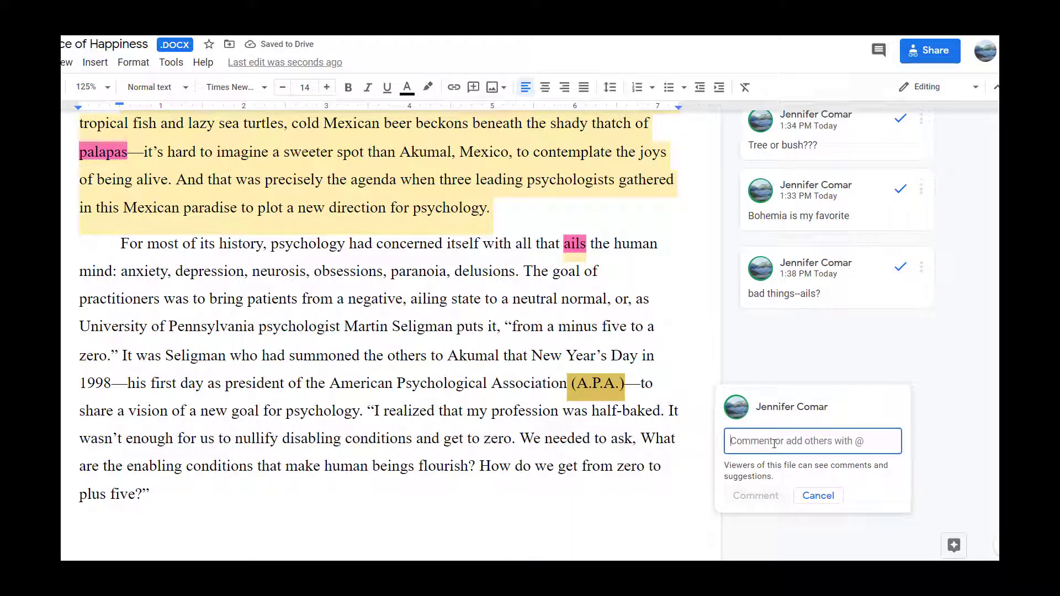
{"action": "type", "text": "paren"}
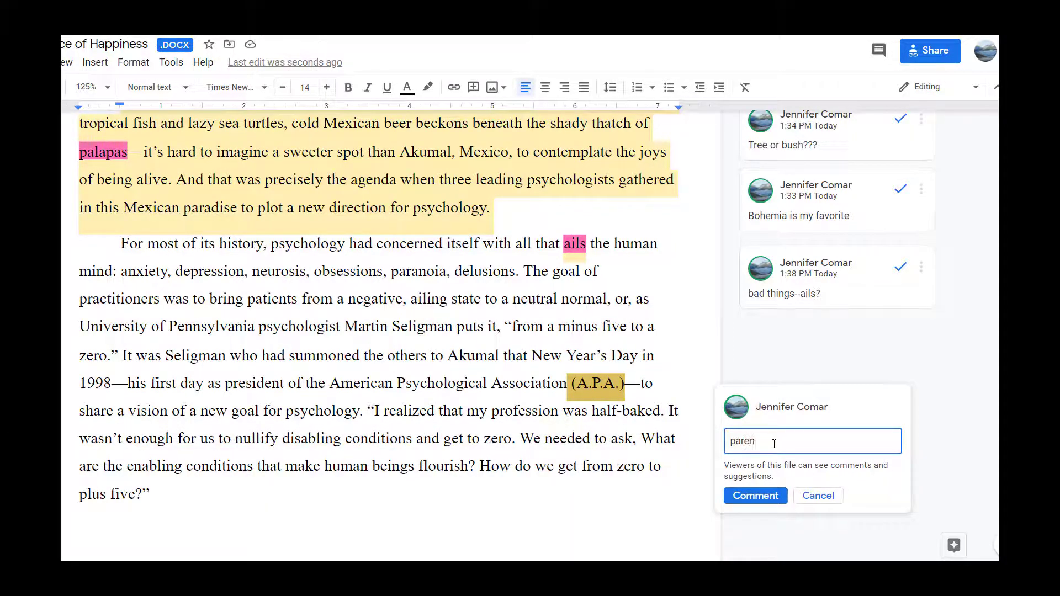
{"action": "type", "text": "theses work like a paraphrase"}
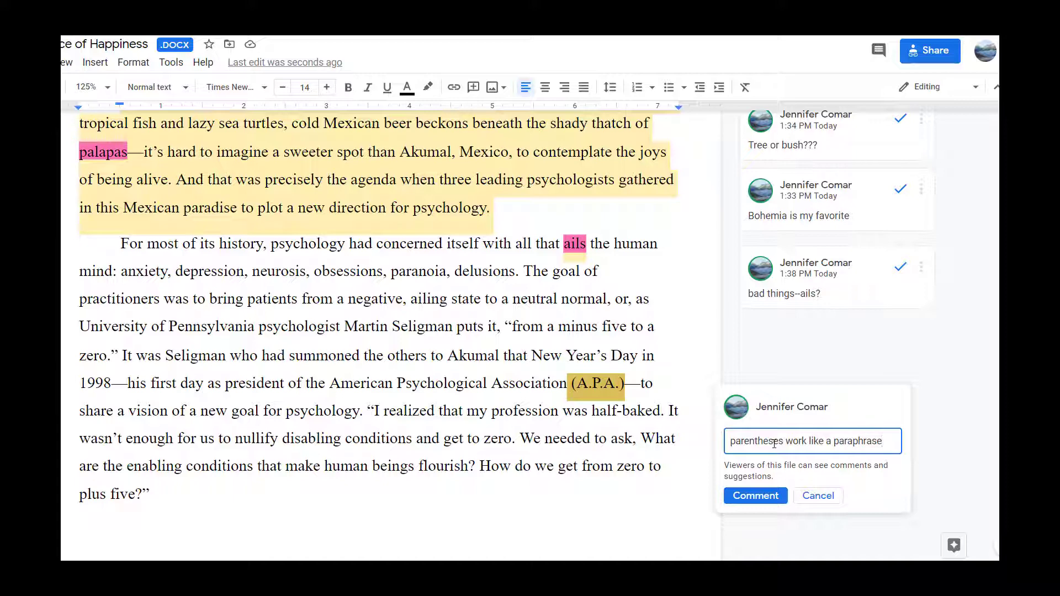
{"action": "left_click", "coordinate": [755, 496]}
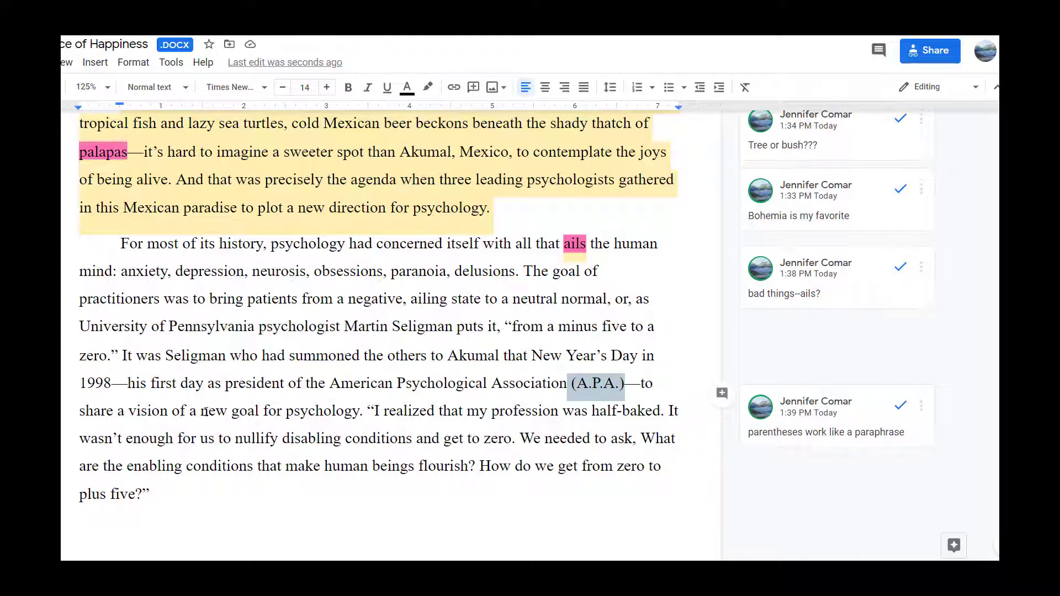
Read on from "new goal for psychology" and highlight the word "nullify" in magenta
{"action": "left_click_drag", "start_coordinate": [199, 411], "coordinate": [362, 409]}
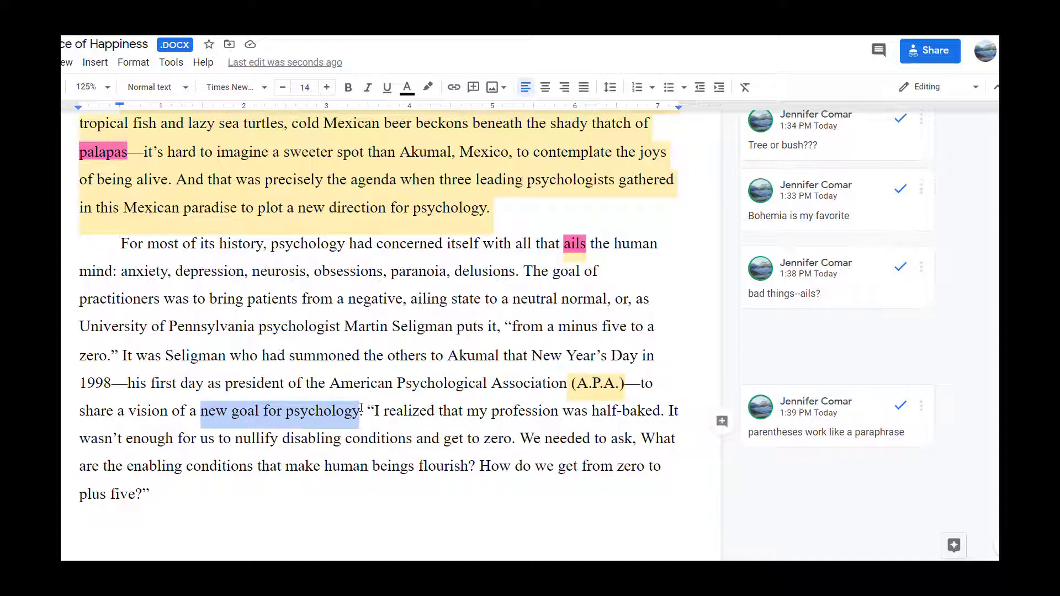
{"action": "left_click", "coordinate": [404, 411]}
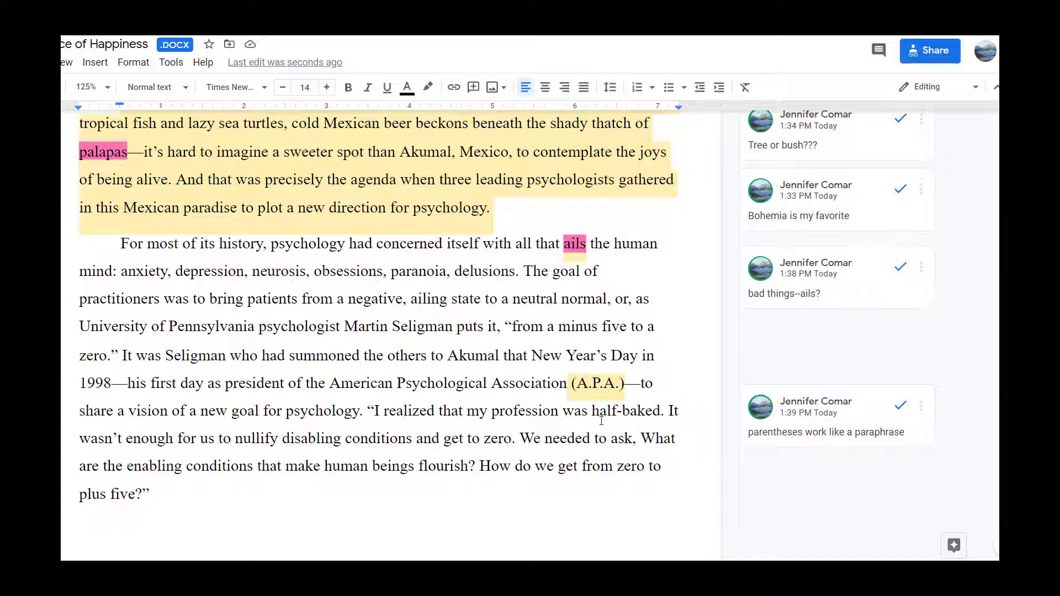
{"action": "mouse_move", "coordinate": [80, 438]}
{"action": "left_mouse_down"}
{"action": "mouse_move", "coordinate": [303, 448]}
{"action": "mouse_move", "coordinate": [235, 440]}
{"action": "left_mouse_up"}
{"action": "left_click", "coordinate": [302, 446]}
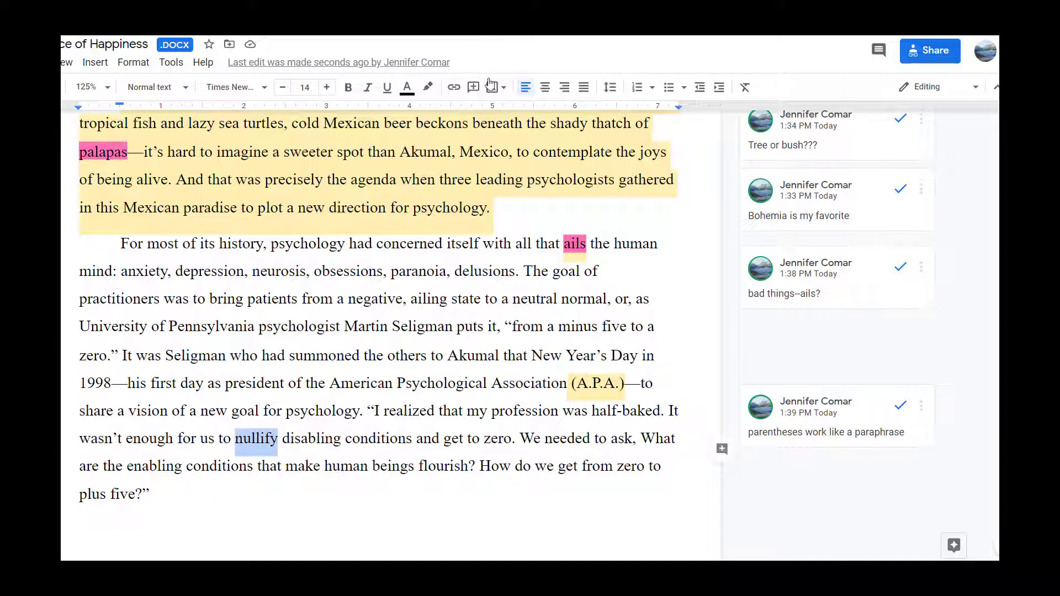
{"action": "left_click", "coordinate": [427, 87]}
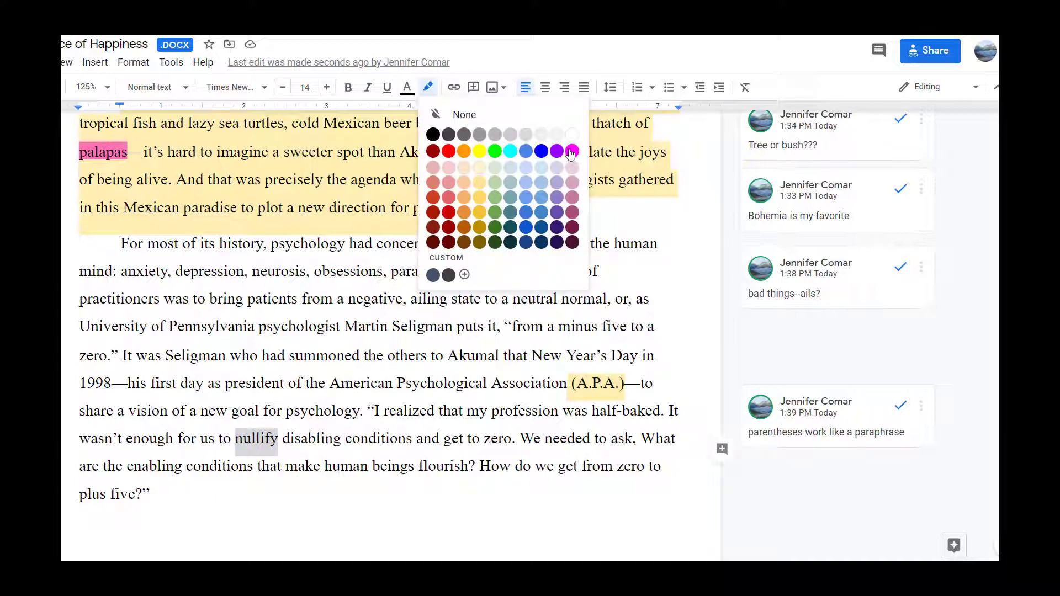
{"action": "left_click", "coordinate": [573, 151]}
{"action": "left_click", "coordinate": [317, 437]}
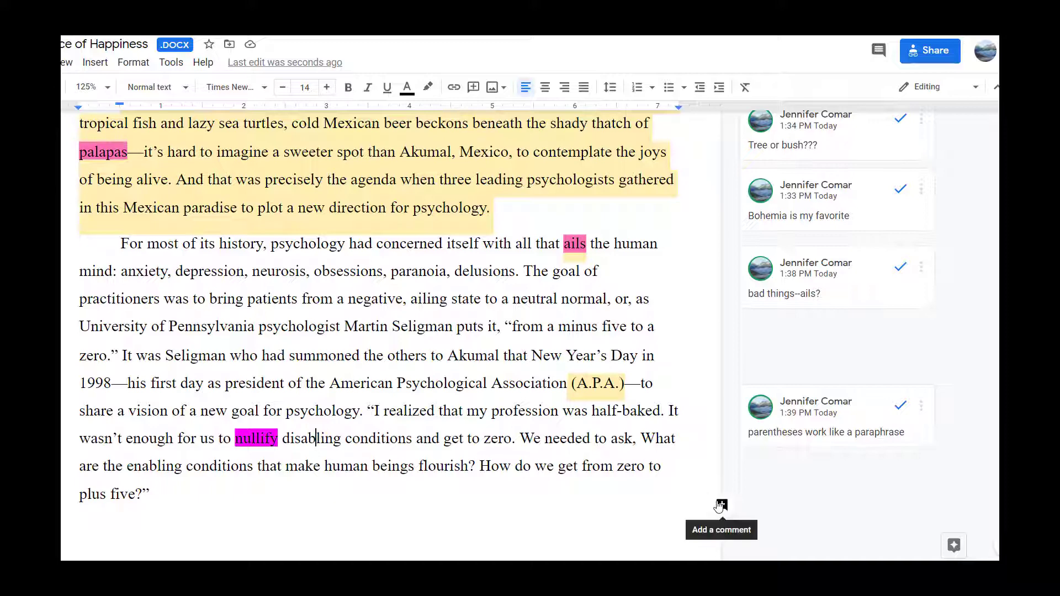
Add the comment "Predict--they want to focus on health rather than sickness" to the paragraph beginning "For most of its history"
{"action": "left_click", "coordinate": [721, 505]}
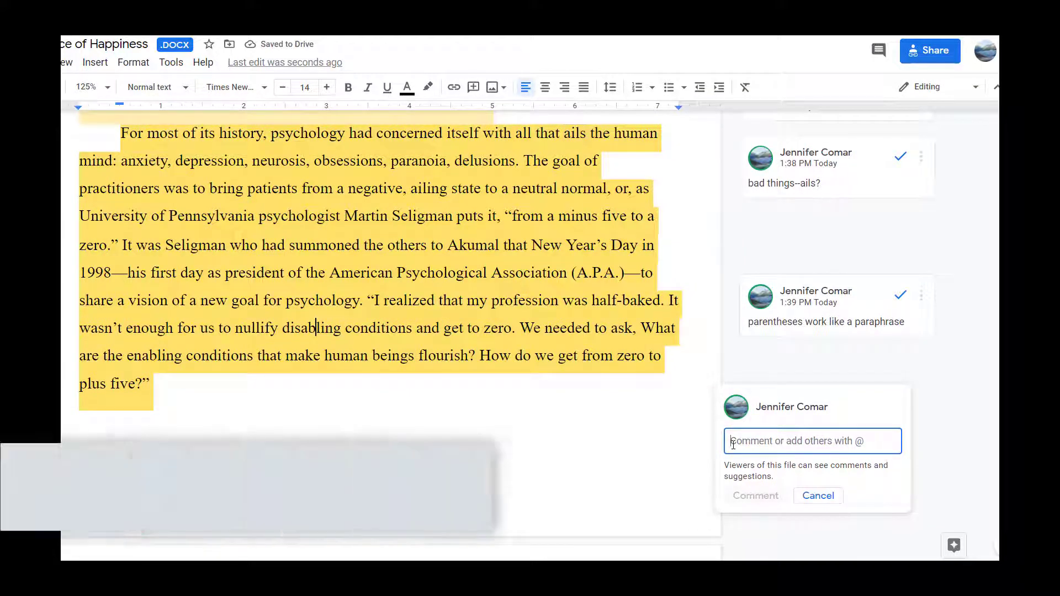
{"action": "type", "text": "Pre"}
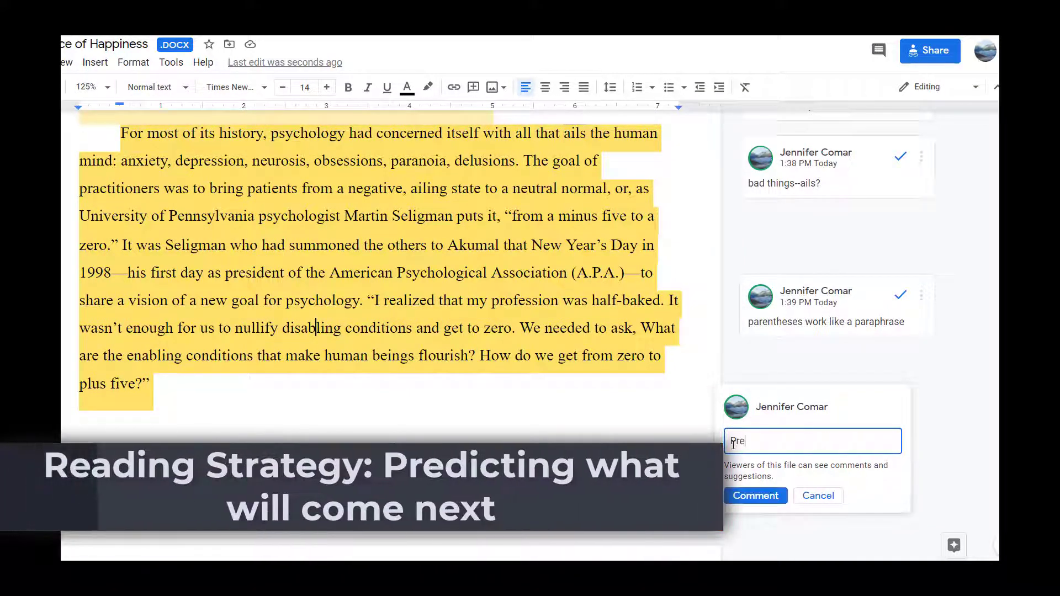
{"action": "type", "text": "dict--"}
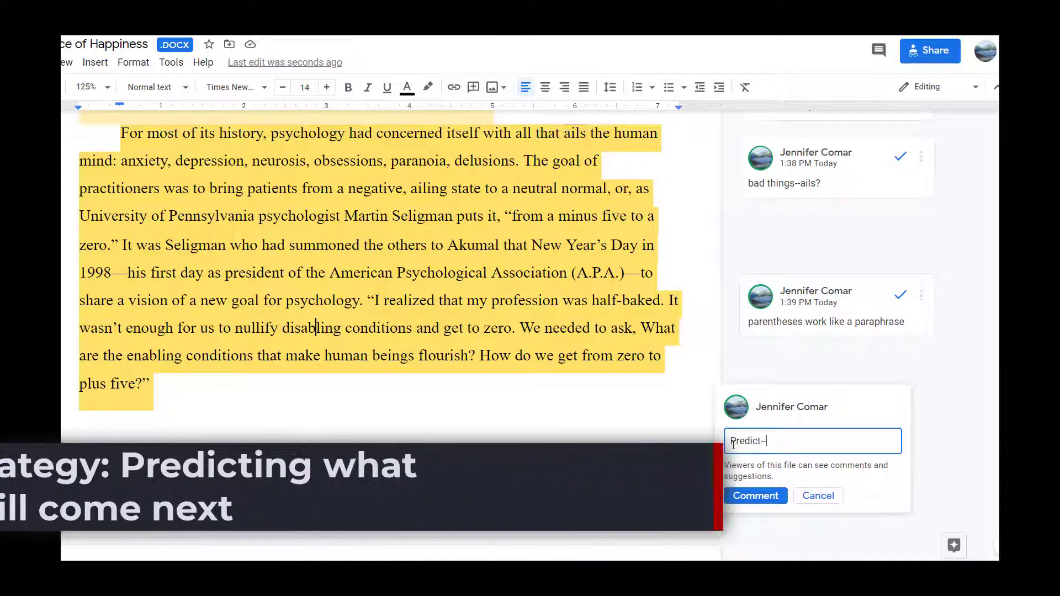
{"action": "type", "text": "the "}
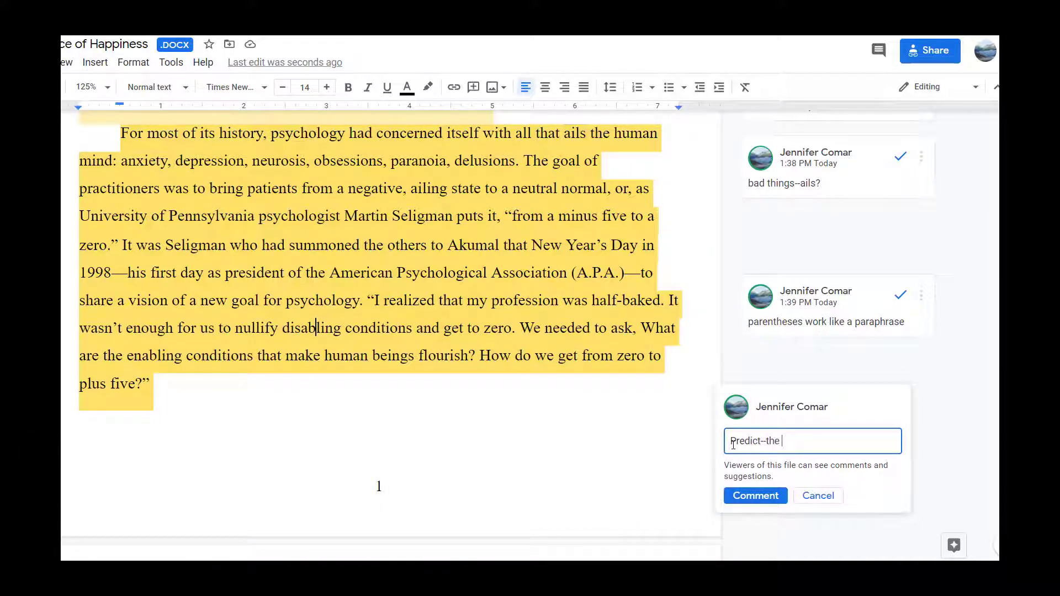
{"action": "type", "text": "y want to focus on healt"}
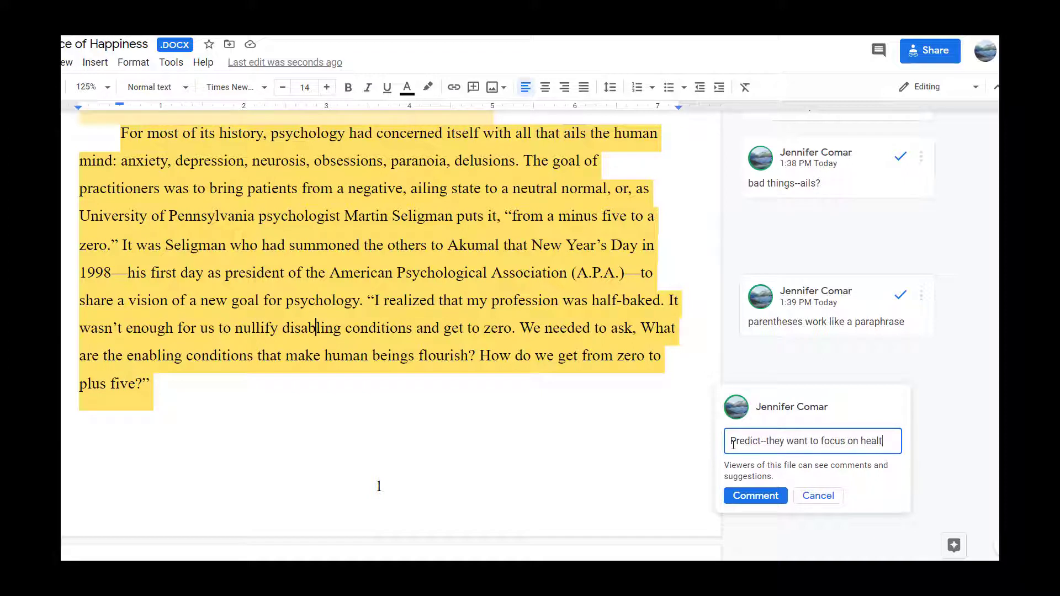
{"action": "type", "text": "h rather tha"}
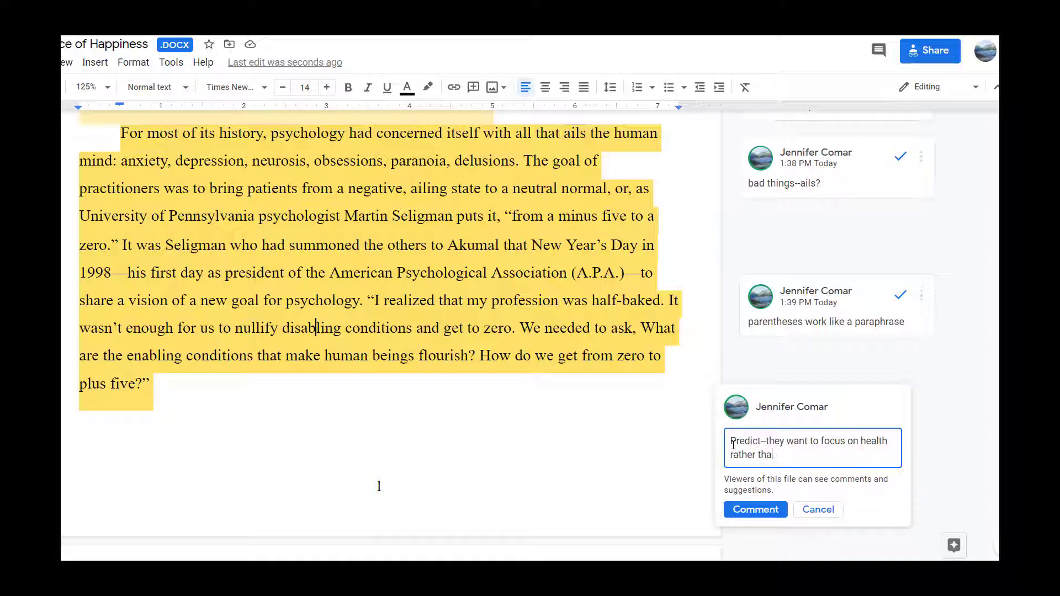
{"action": "type", "text": "n sickness"}
{"action": "left_click", "coordinate": [750, 513]}
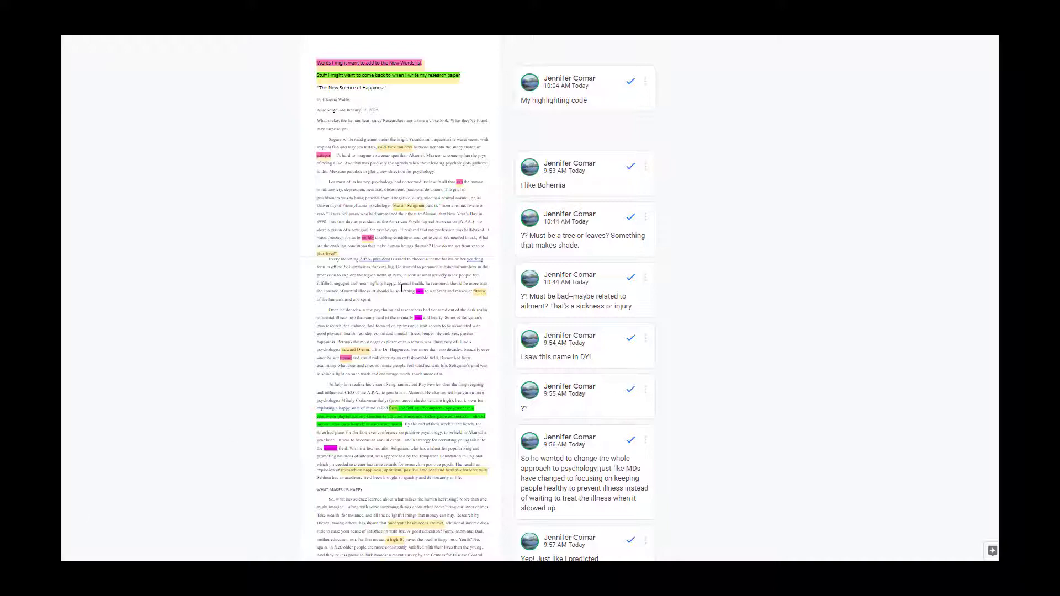
Look through the highlights and comments of the fully annotated article down to its last paragraph
{"action": "scroll", "coordinate": [402, 288], "scroll_direction": "down", "scroll_amount": 10}
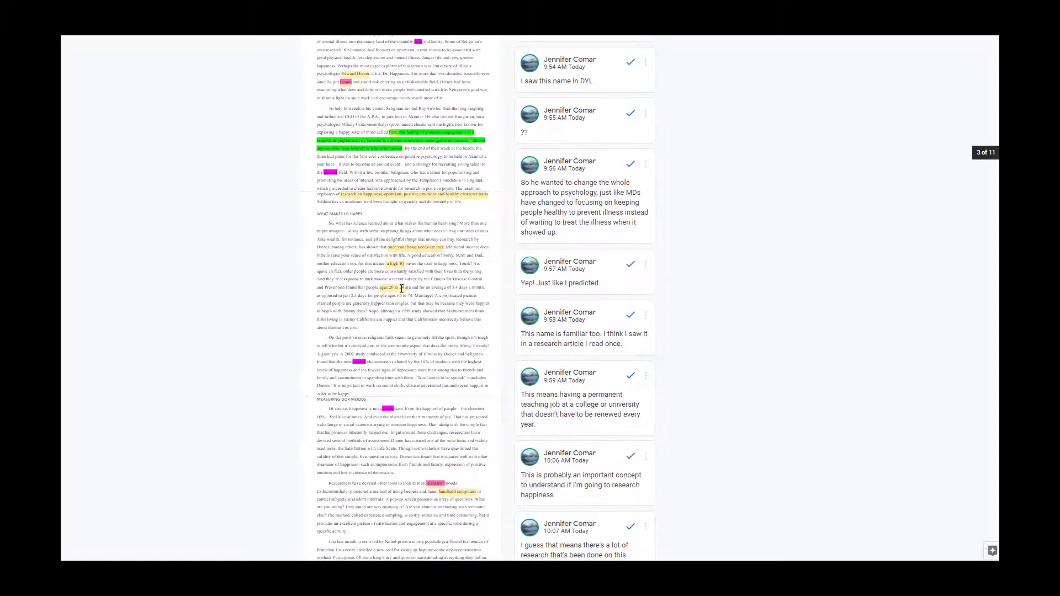
{"action": "scroll", "coordinate": [401, 287], "scroll_direction": "down", "scroll_amount": 8}
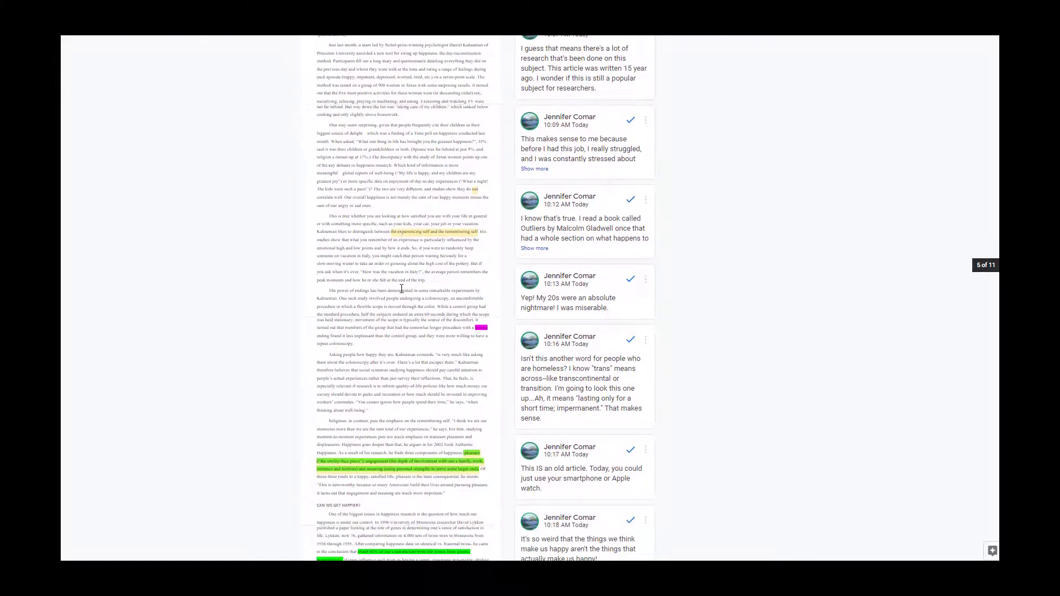
{"action": "scroll", "coordinate": [401, 287], "scroll_direction": "down", "scroll_amount": 9}
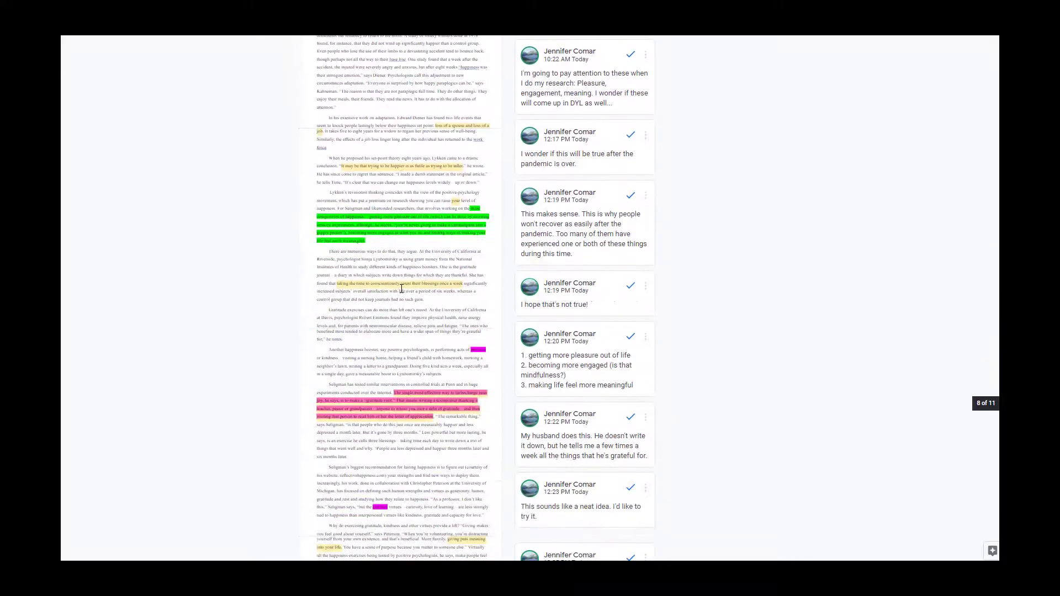
{"action": "scroll", "coordinate": [401, 288], "scroll_direction": "down", "scroll_amount": 9}
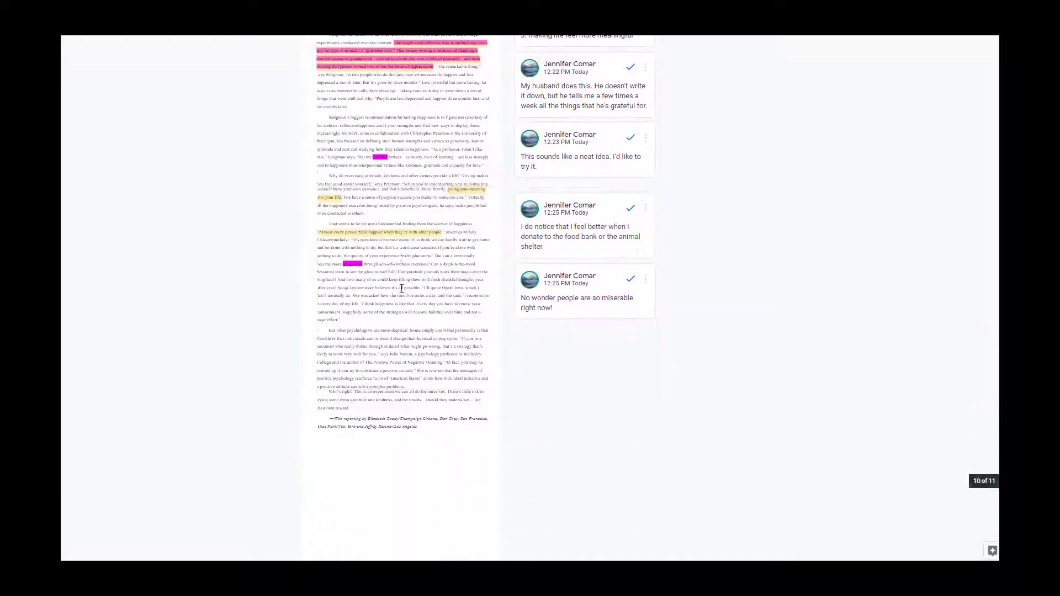